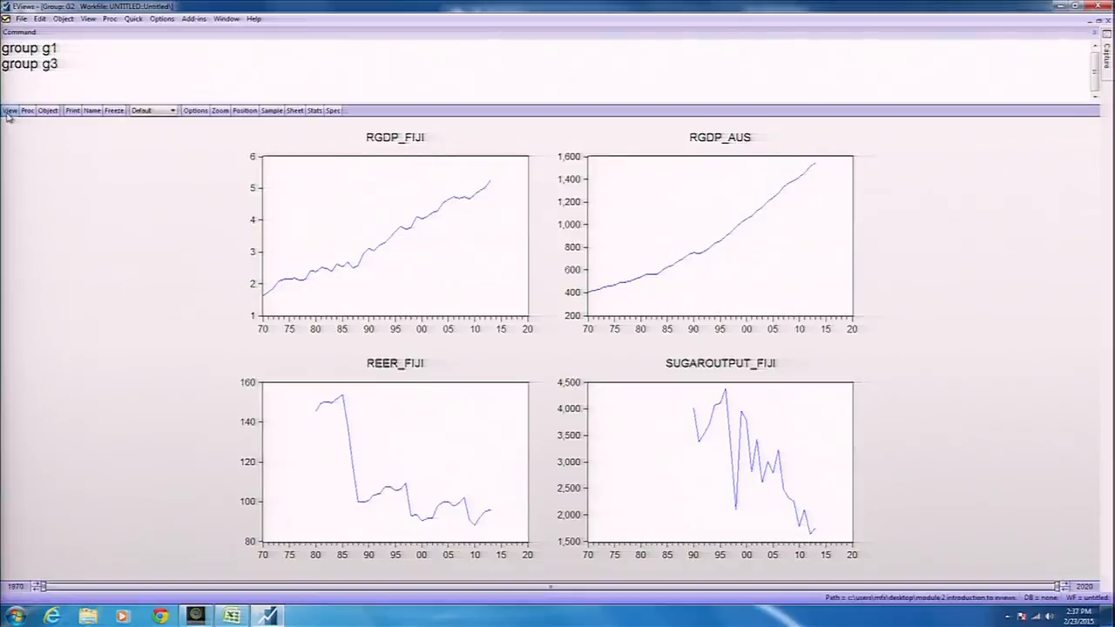
Switch group G2 to its spreadsheet view of yearly values from 1970.
left_click(9, 111)
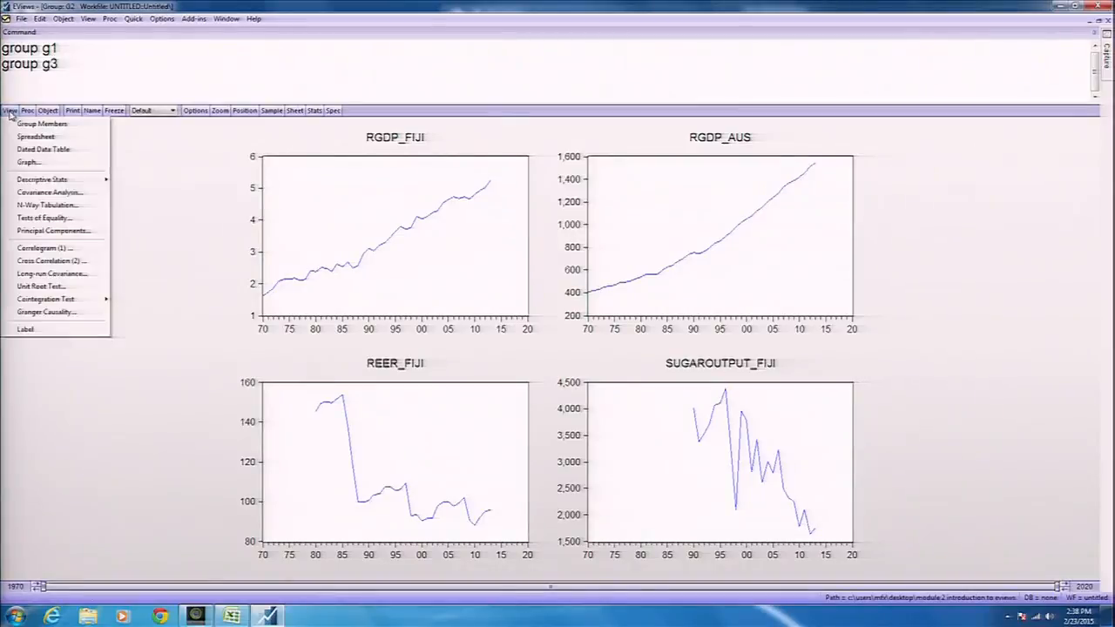
left_click(37, 138)
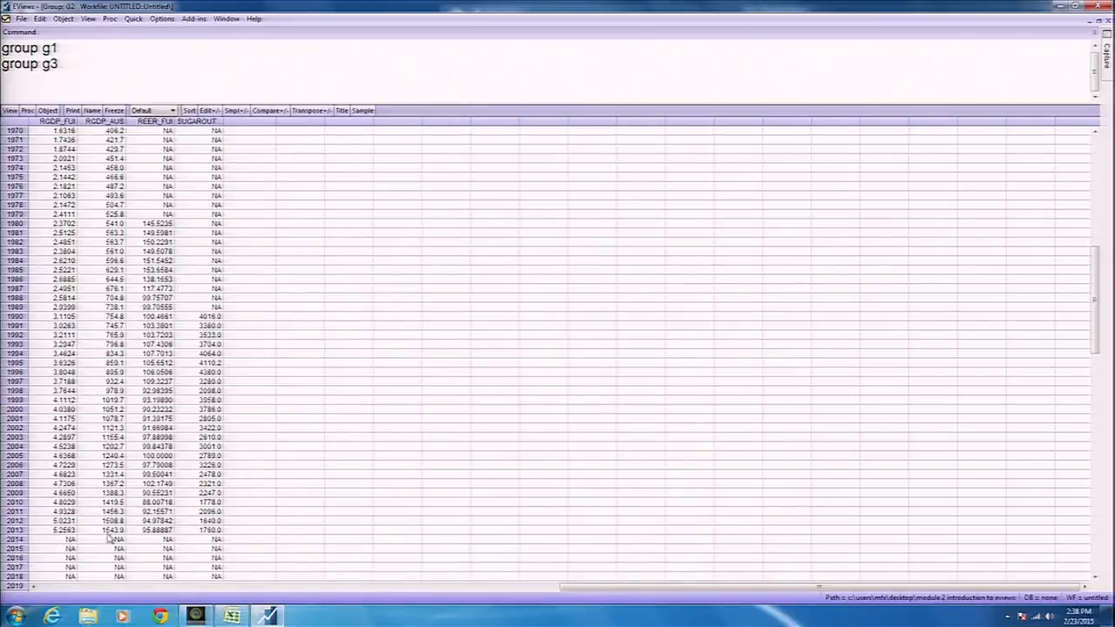
left_click(55, 542)
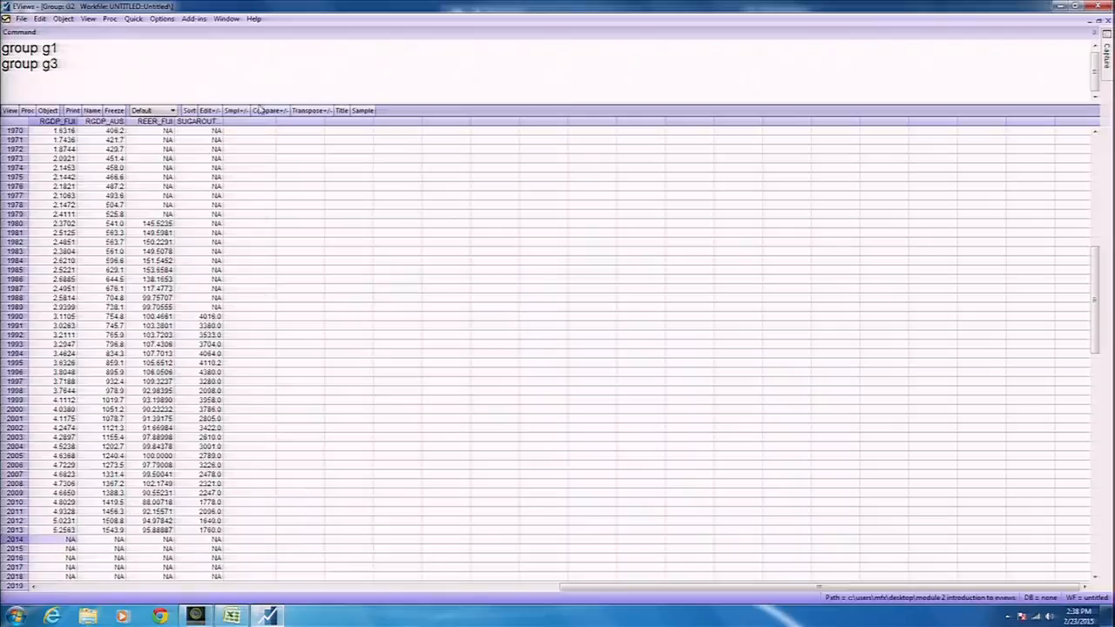
Try several value selections, then pick the 1970 RGDP_FIJI cell and enable Edit+/- mode.
left_click_drag(166, 132, 173, 223)
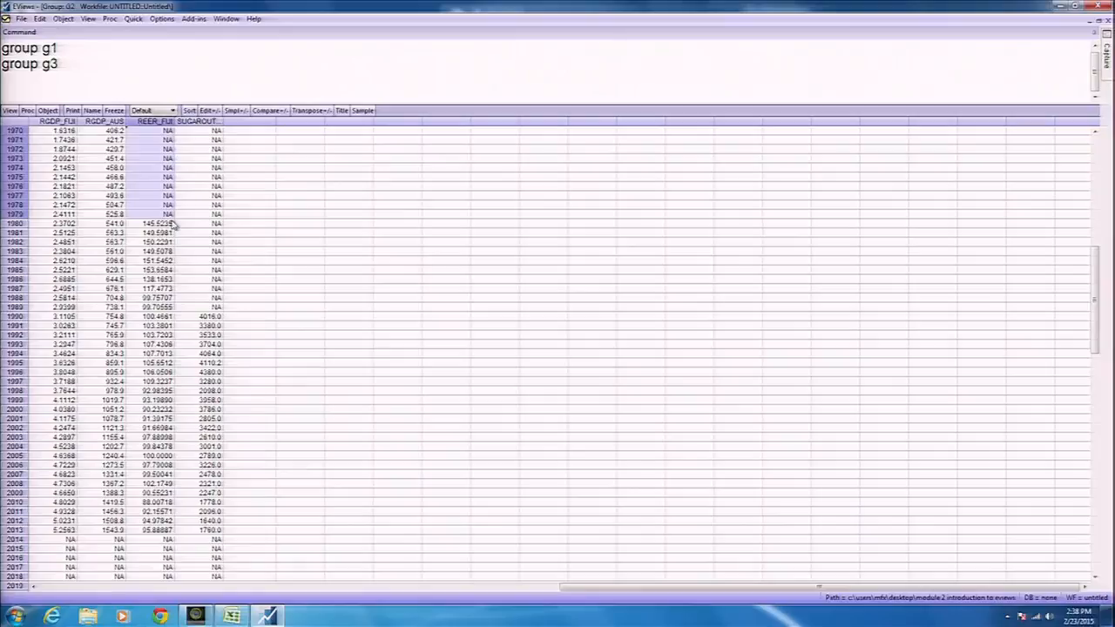
left_click_drag(216, 131, 213, 306)
left_click(252, 298)
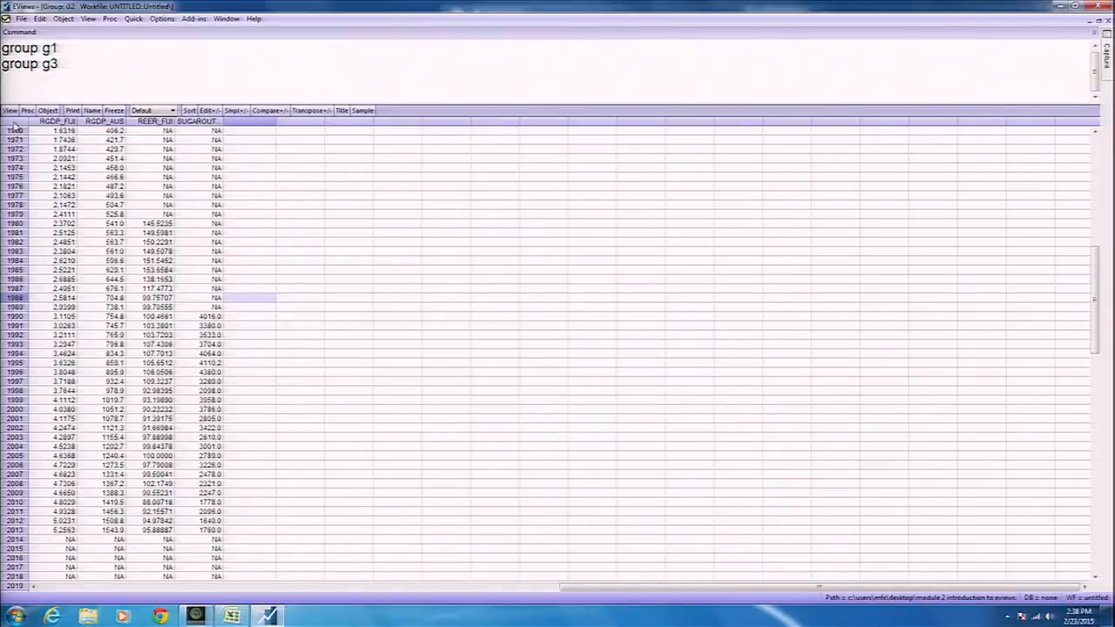
left_click_drag(45, 130, 209, 466)
left_click(61, 141)
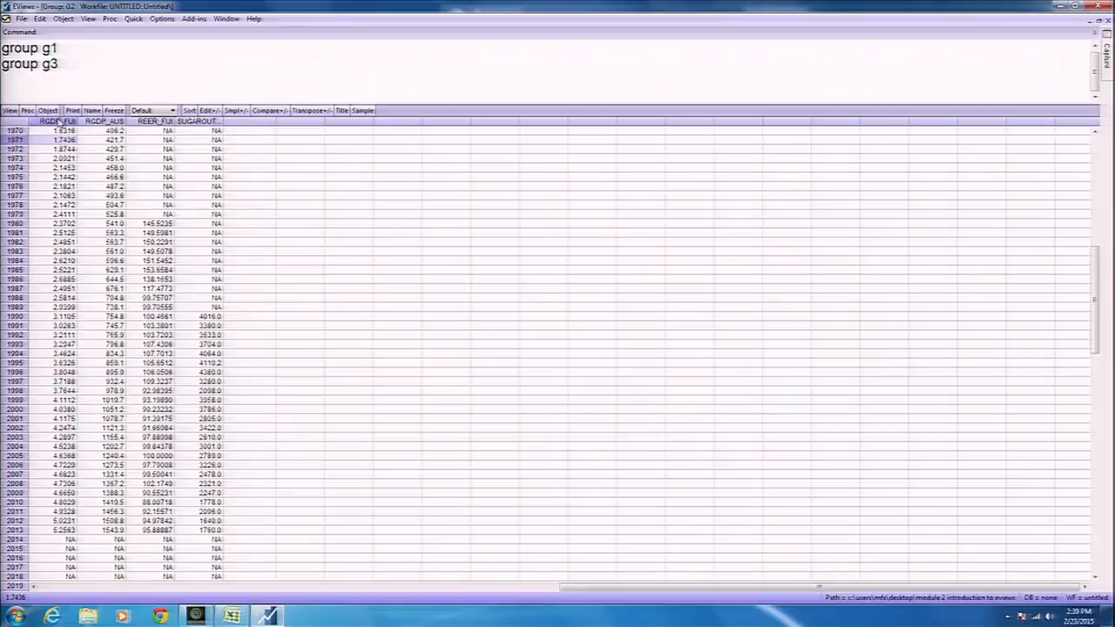
left_click(52, 131)
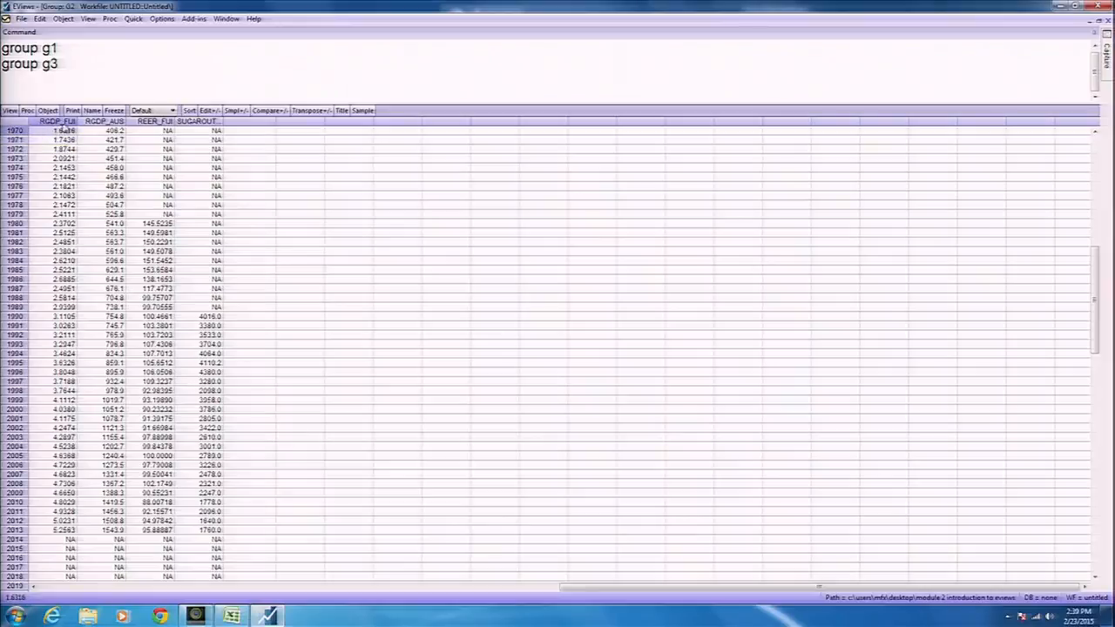
left_click(212, 112)
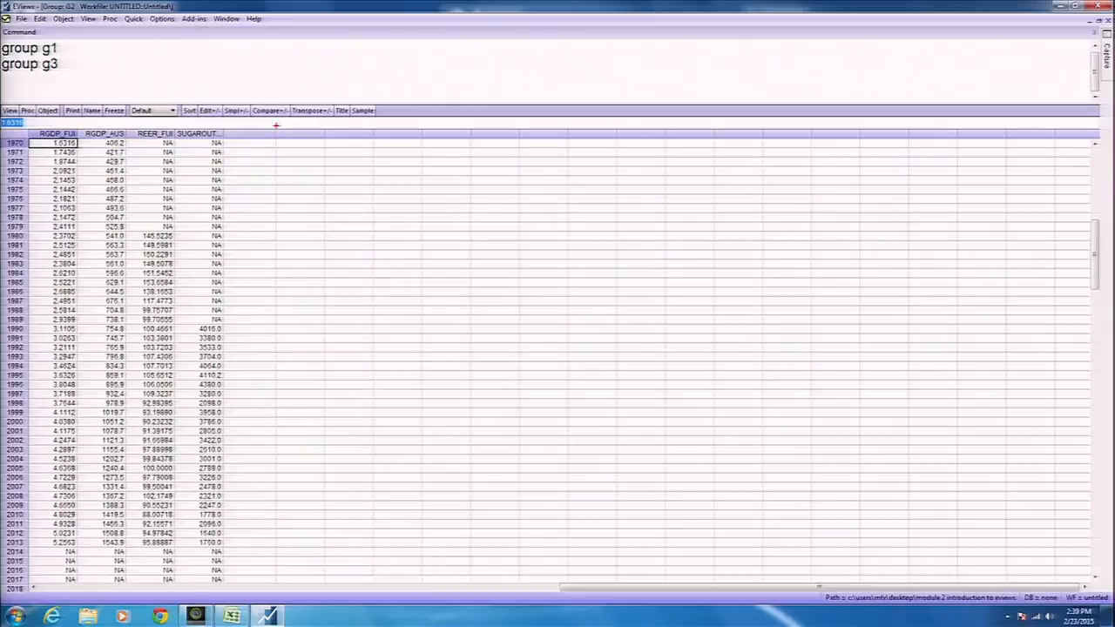
left_click_drag(383, 124, 529, 127)
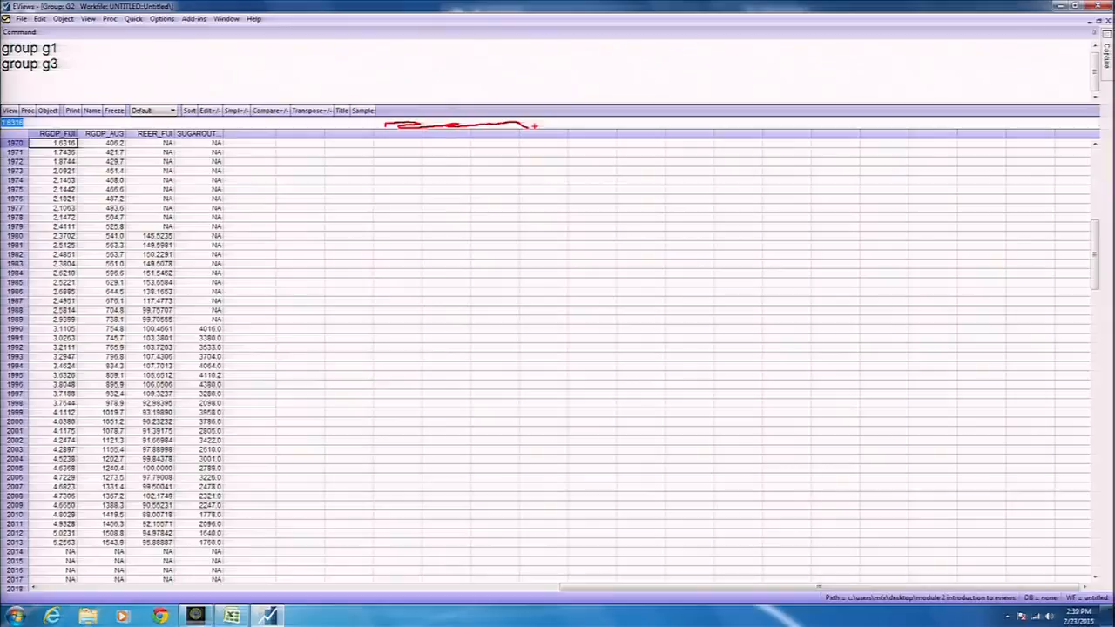
mouse_move(580, 316)
left_mouse_down()
mouse_move(557, 315)
mouse_move(589, 352)
left_mouse_up()
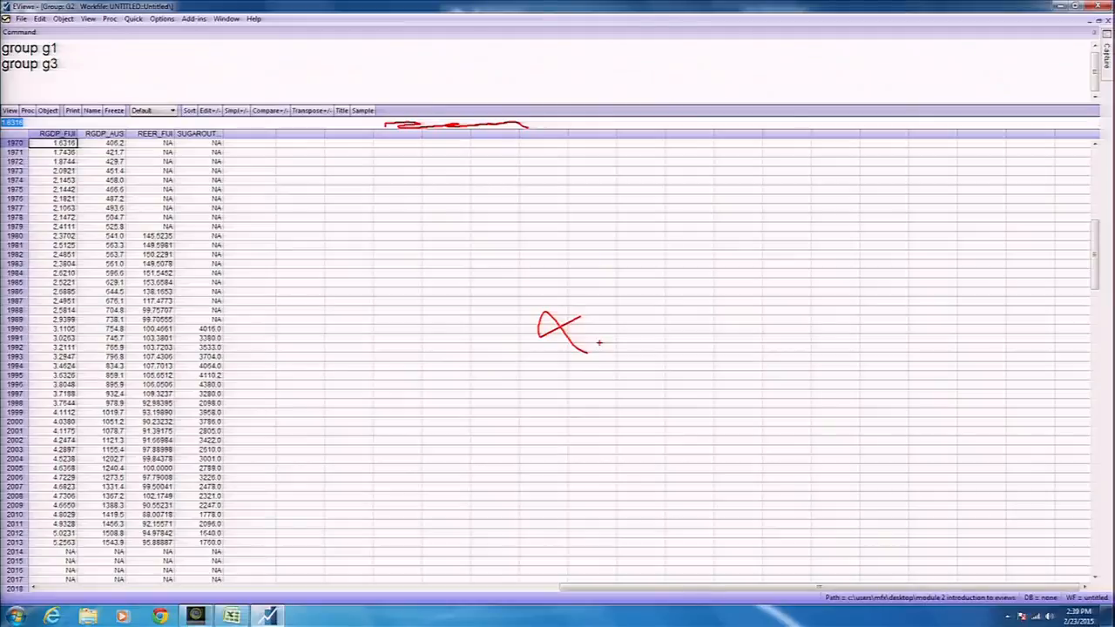
key("Escape")
key("Right")
key("Right")
key("Right")
key("Left")
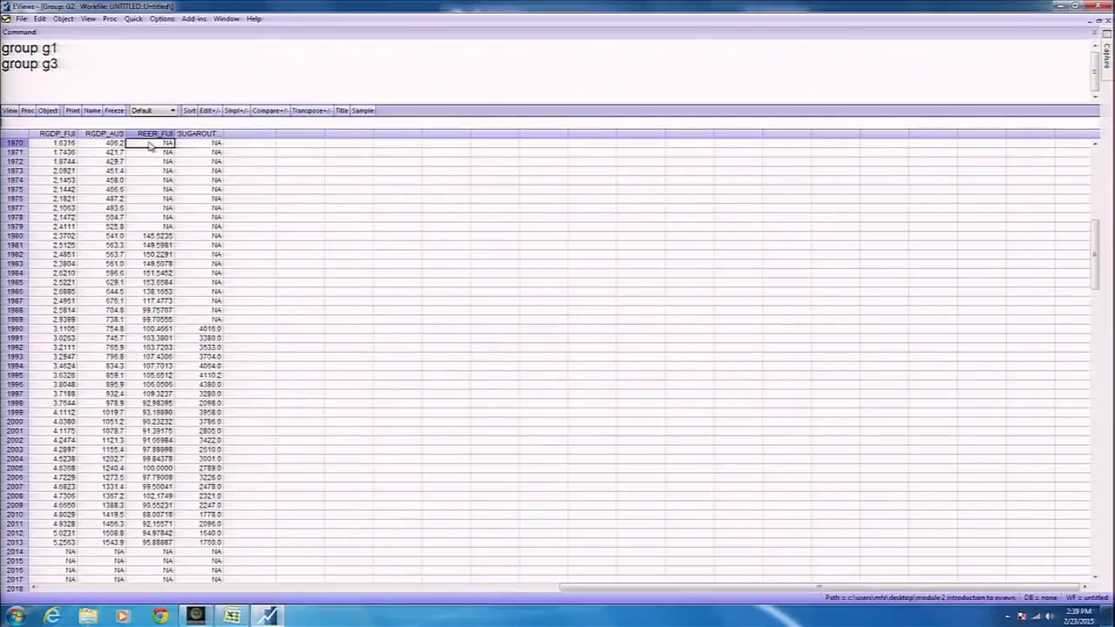
Enter 10 as REER_FIJI's 1970 value, replacing a trial 0, and close the G2 window.
type("0")
key("Return")
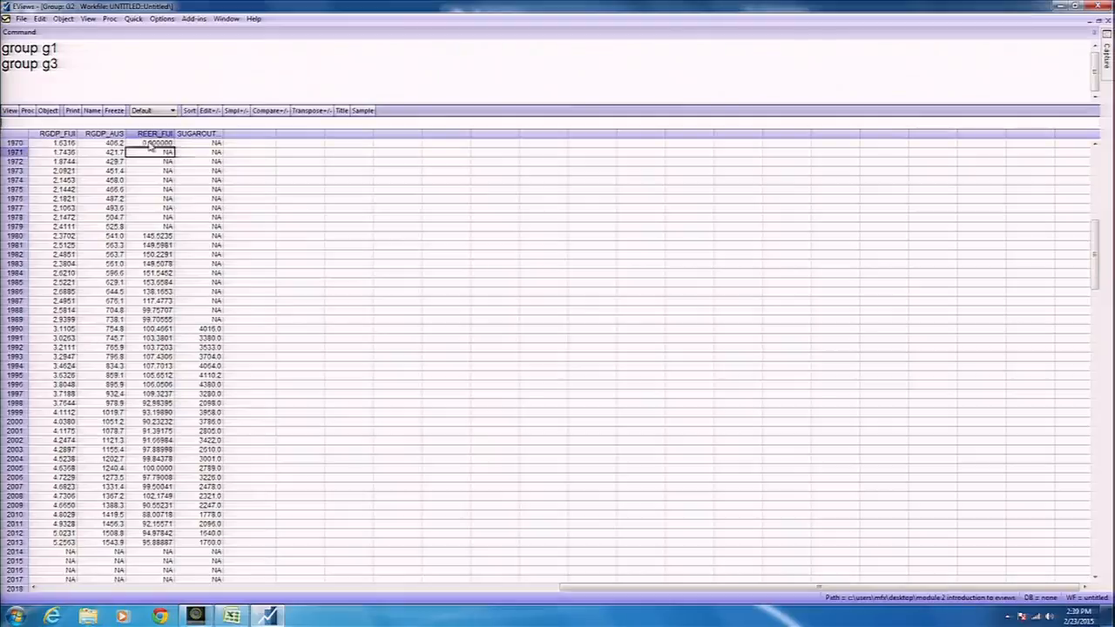
left_click(149, 145)
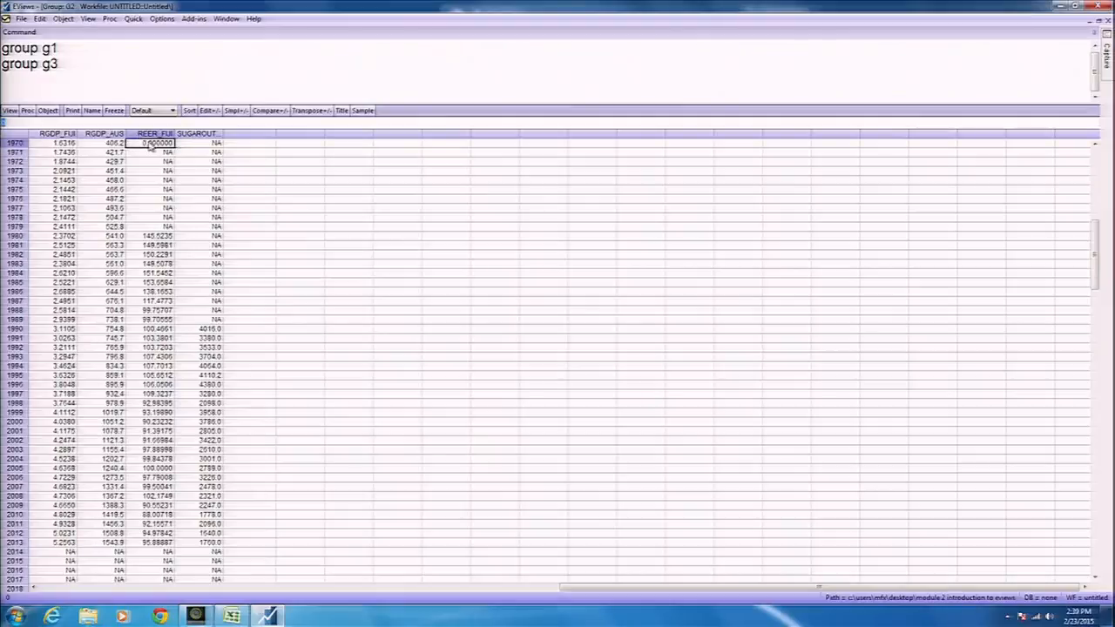
type("10")
key("Return")
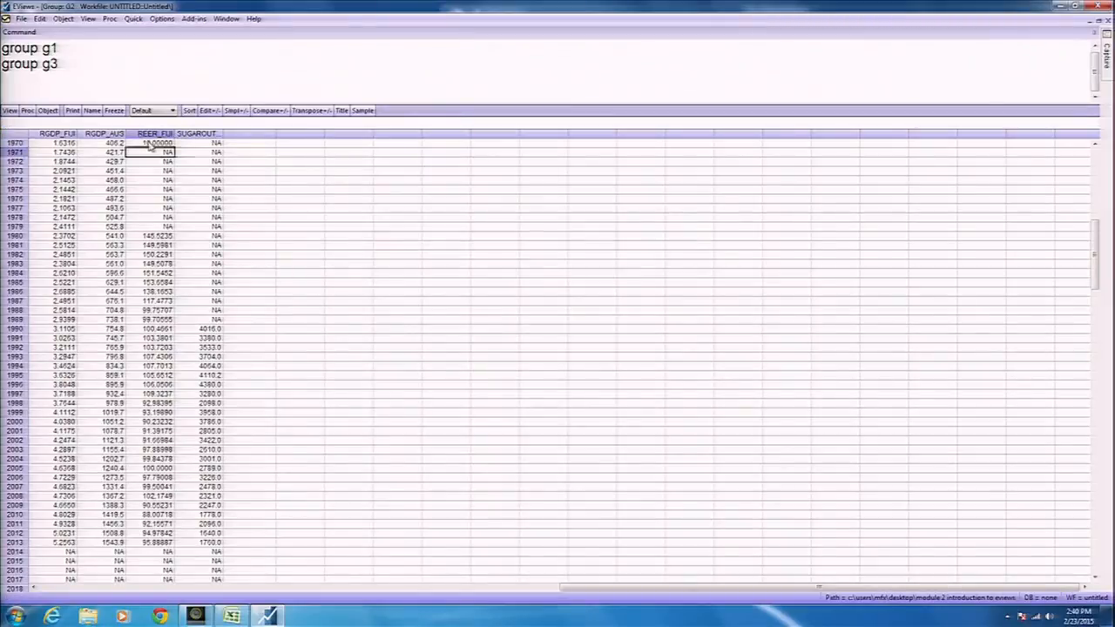
left_click(149, 144)
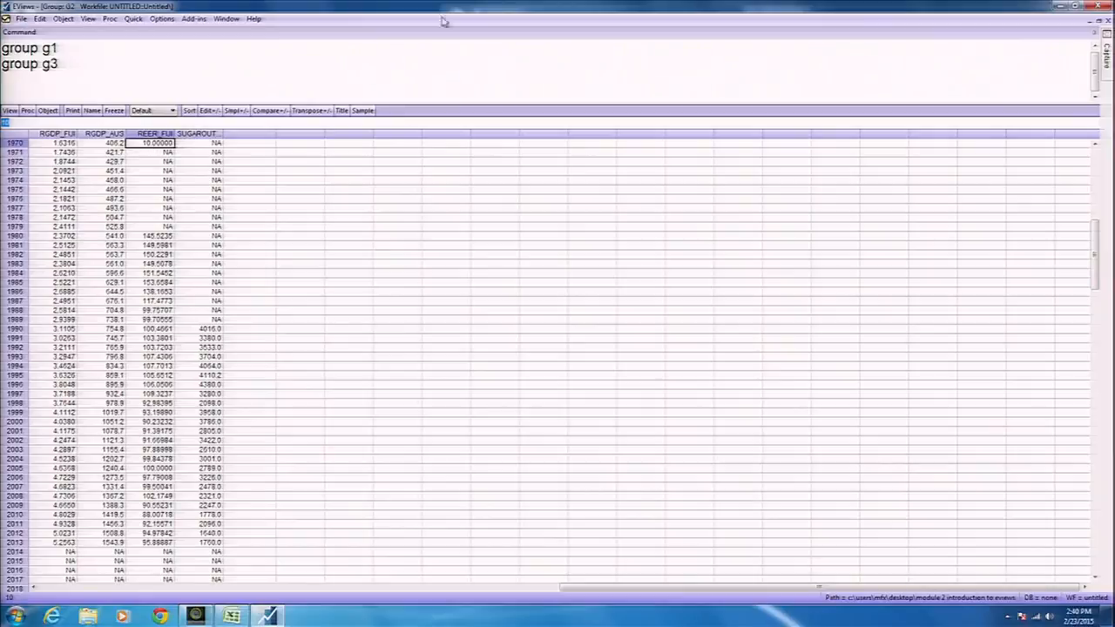
left_click(1107, 19)
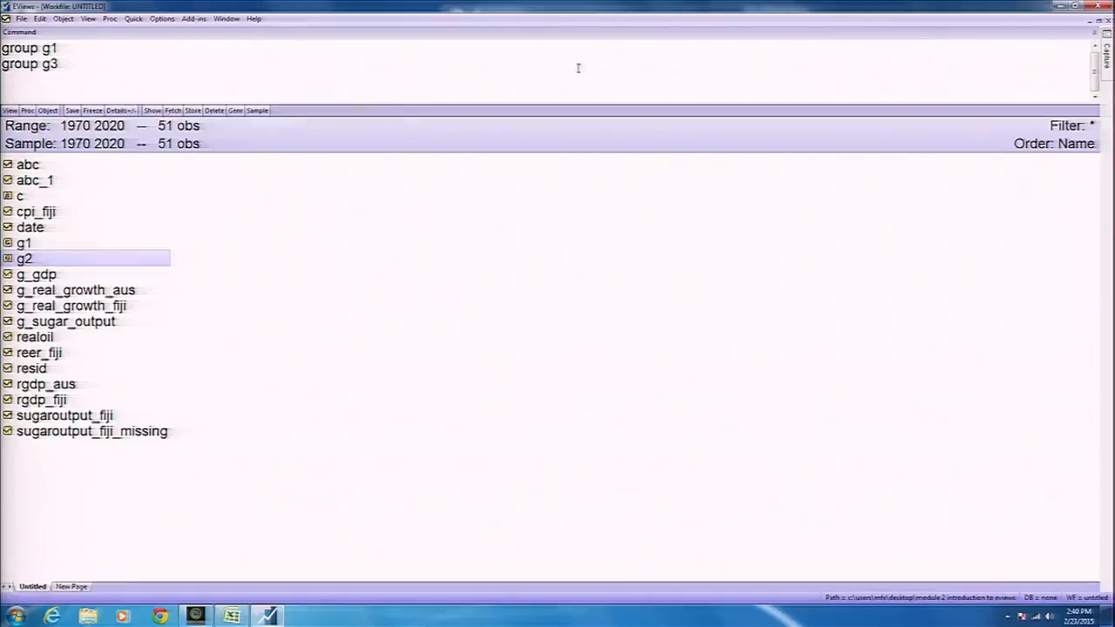
Reopen g2 and select the REER_FIJI cells from 1970 down to 1979.
double_click(48, 260)
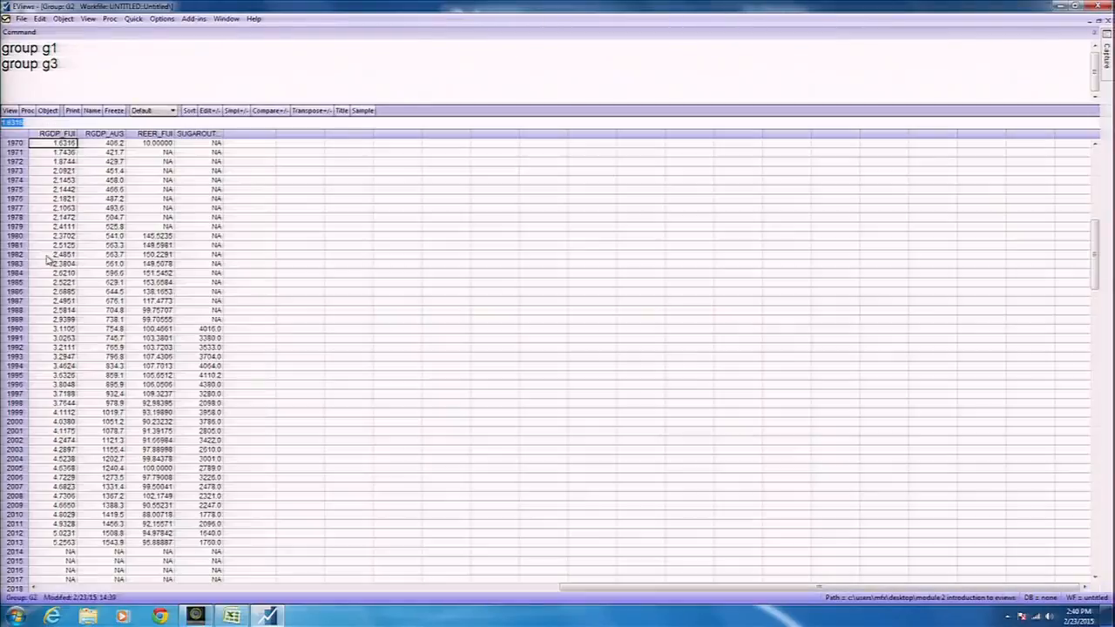
left_click(164, 141)
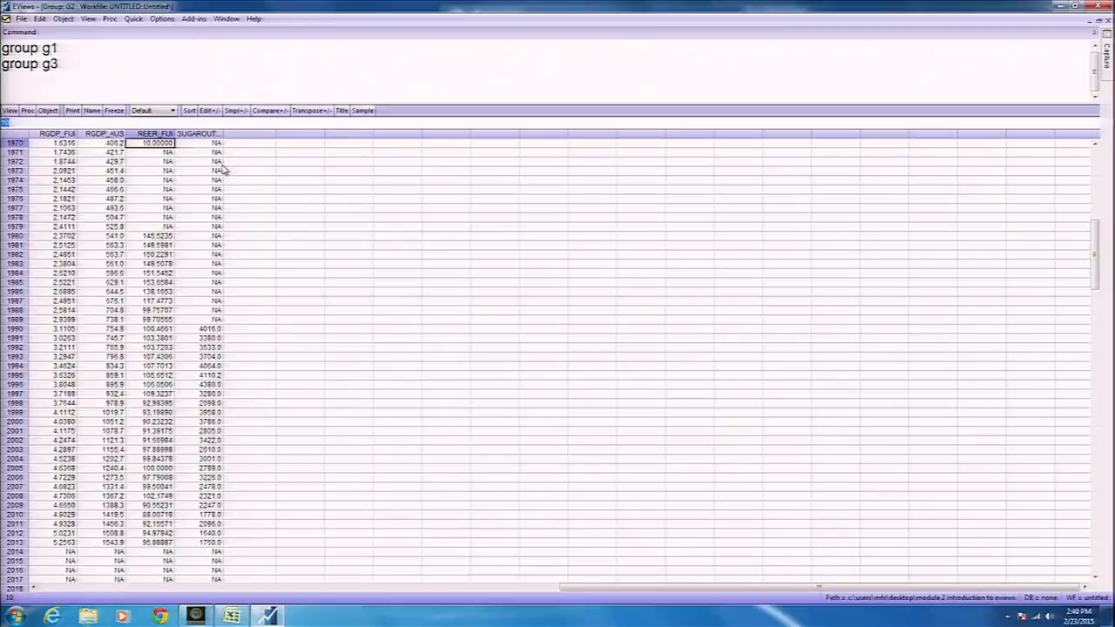
key("shift+Down")
key("shift+Down")
key("shift+Down")
key("shift+Down")
key("shift+Down")
key("shift+Down")
key("shift+Down")
key("shift+Down")
key("shift+Down")
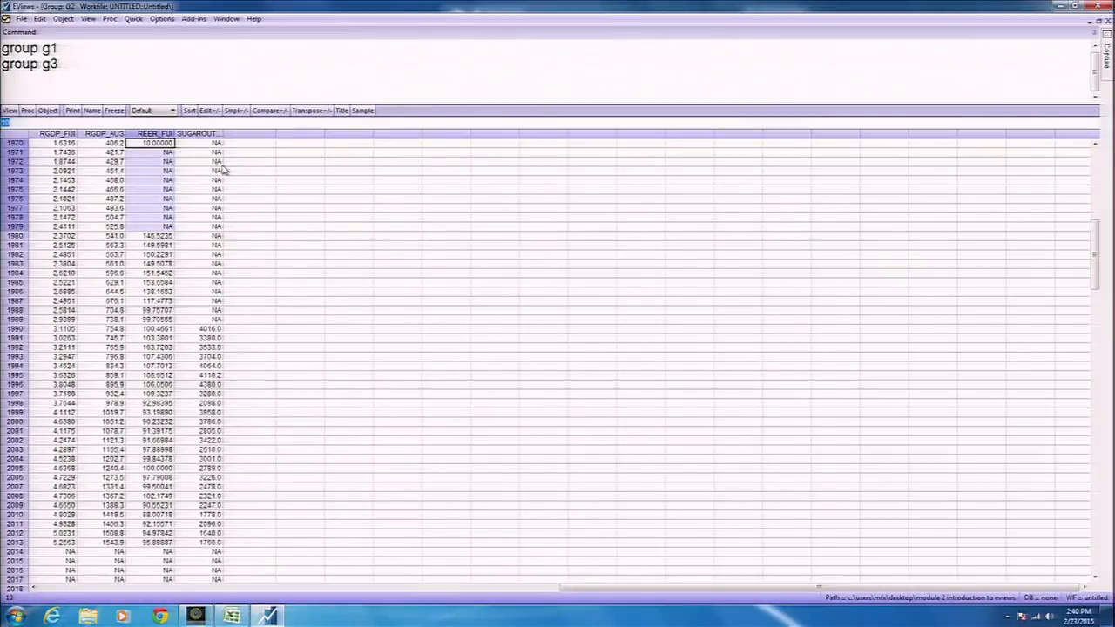
Set REER_FIJI 1970–1979 to 100 with =100, then select the missing sugar output years.
type("=100")
key("Return")
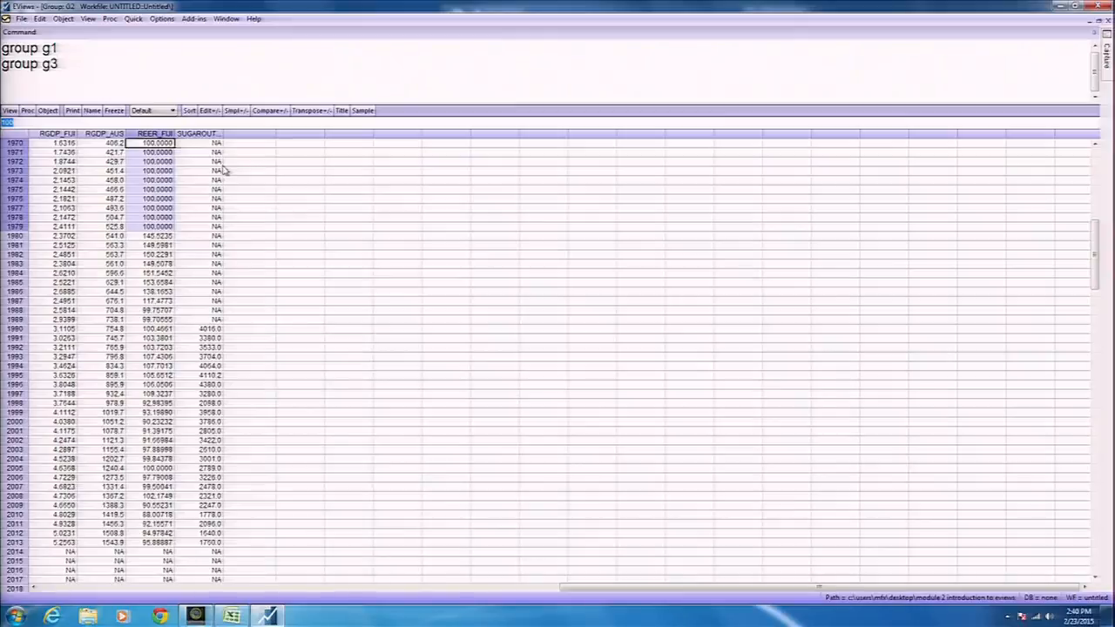
left_click_drag(215, 143, 218, 323)
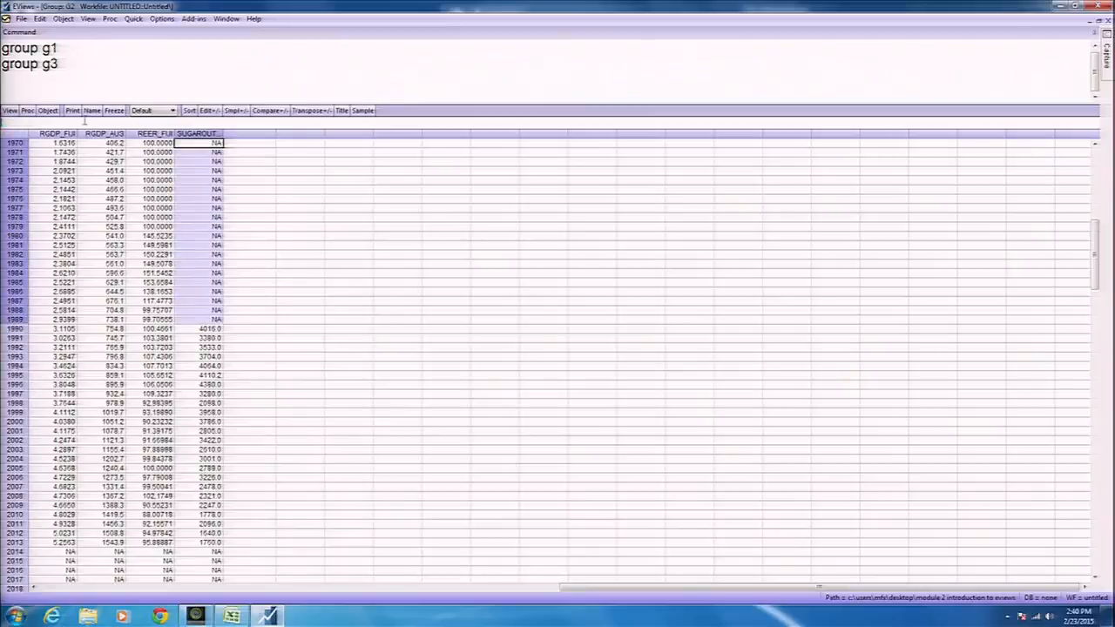
Fill sugar output 1970–1989 with 4000, delete the untitled group, and select sugaroutput_fiji_missing.
type("-400")
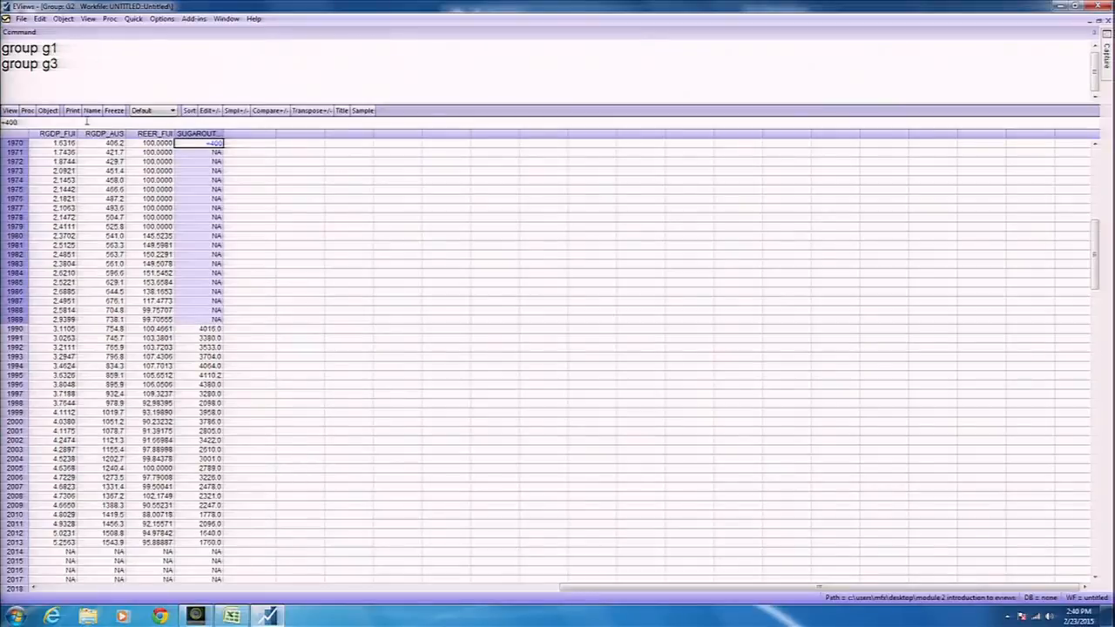
type("0")
key("Return")
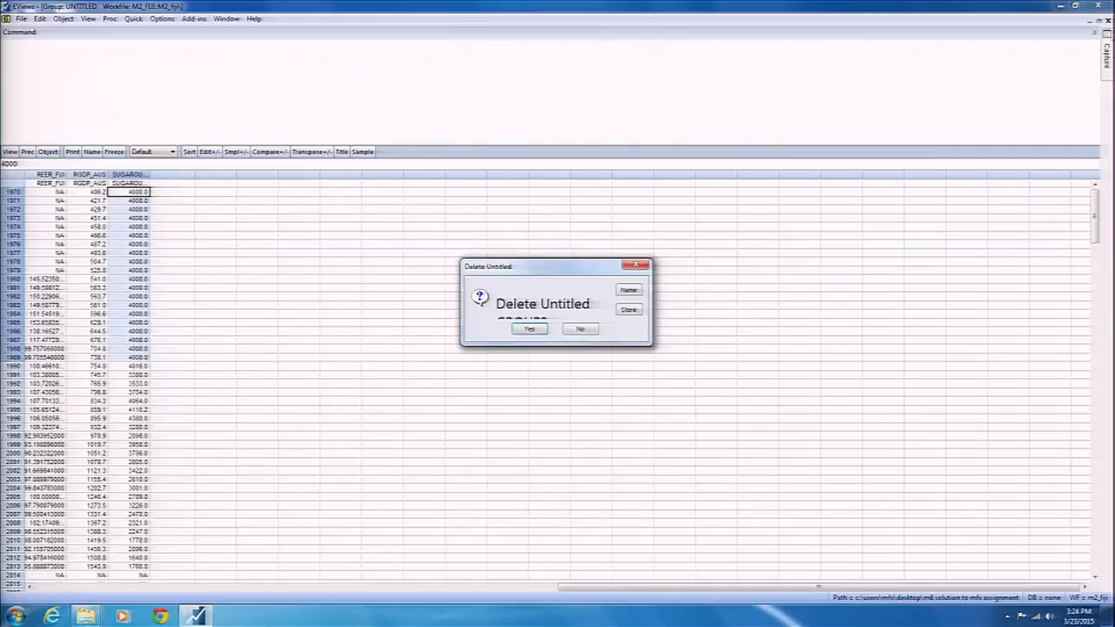
left_click(532, 330)
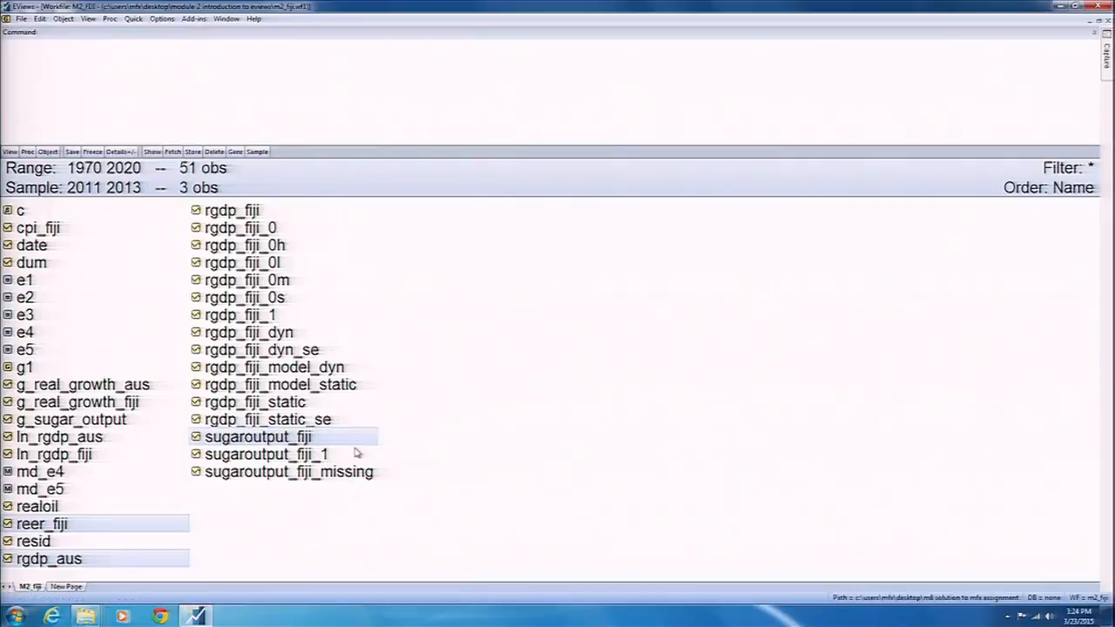
left_click(357, 455)
left_click(347, 471)
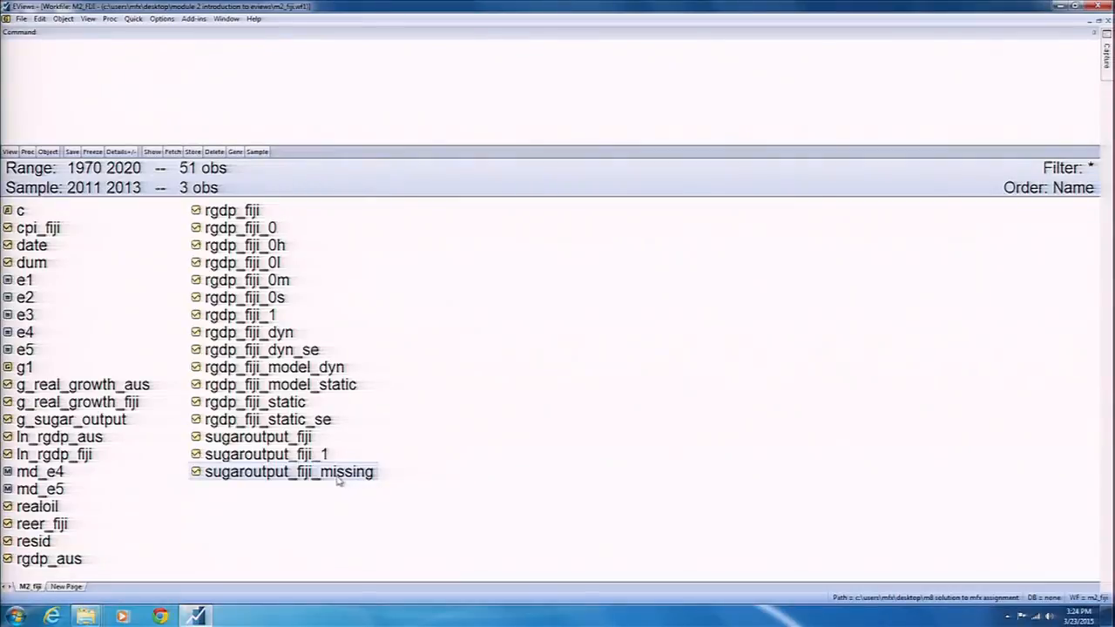
Open the SUGAROUTPUT_FIJI_MISSING series and scroll down to its 1990s values.
double_click(333, 473)
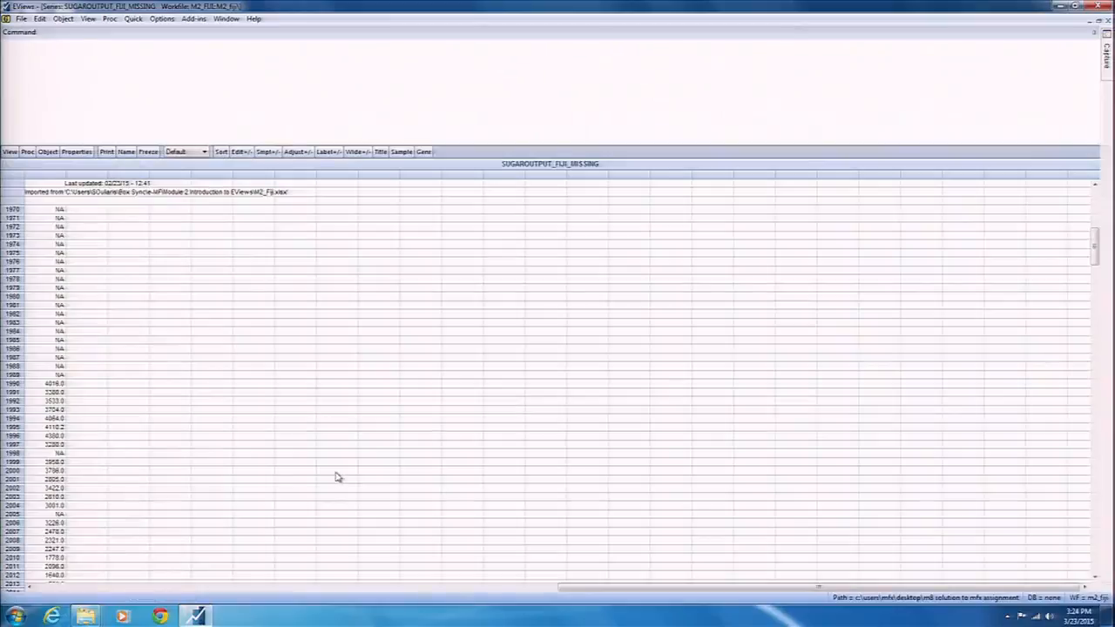
scroll(363, 357, "down", 2)
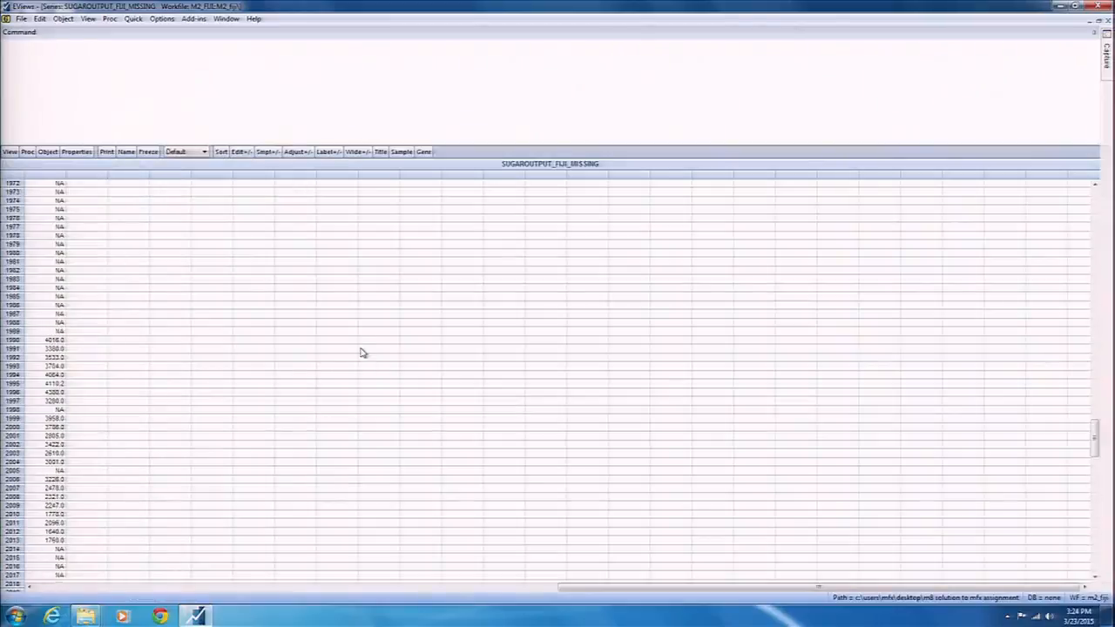
scroll(353, 353, "down", 1)
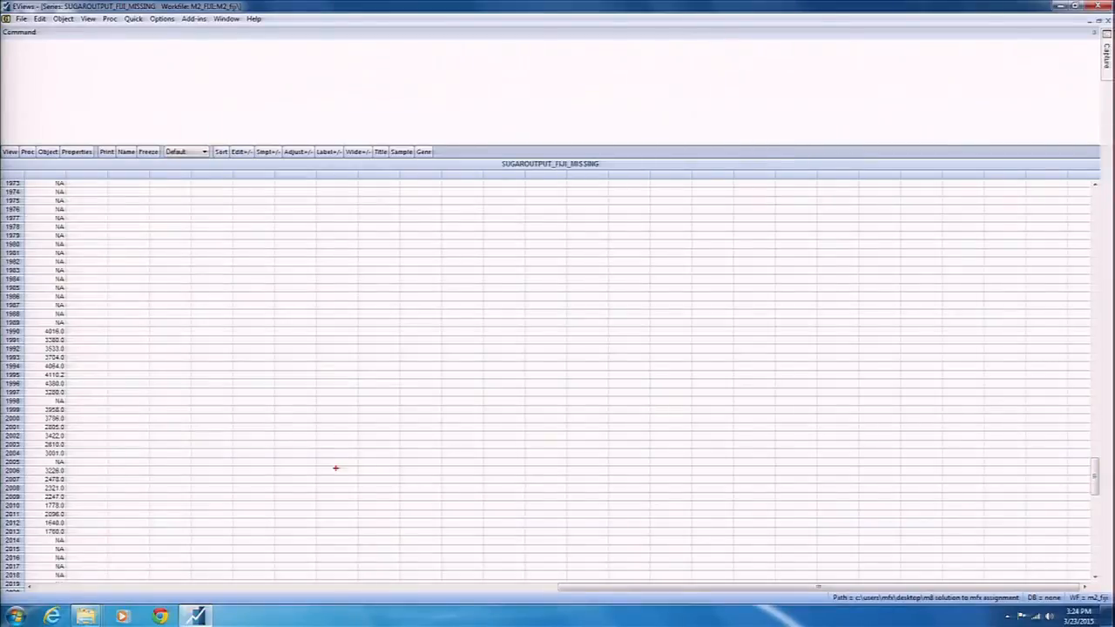
mouse_move(667, 222)
left_mouse_down()
mouse_move(687, 206)
mouse_move(747, 229)
mouse_move(795, 210)
left_mouse_up()
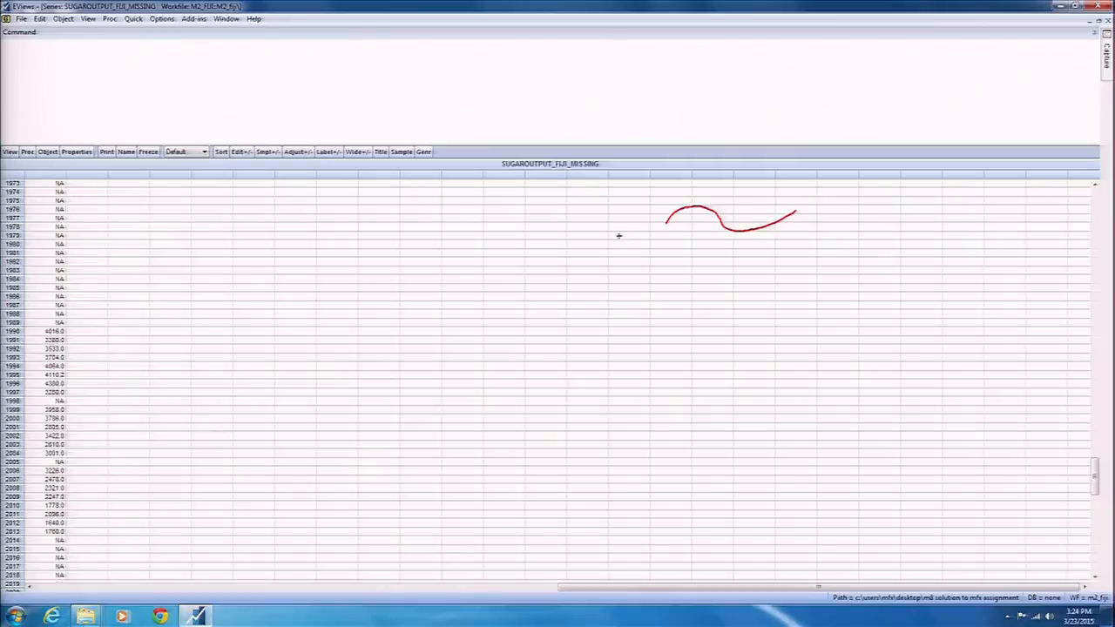
mouse_move(592, 241)
left_mouse_down()
mouse_move(628, 241)
mouse_move(627, 228)
left_mouse_up()
mouse_move(847, 215)
left_mouse_down()
mouse_move(845, 234)
mouse_move(894, 220)
mouse_move(945, 229)
mouse_move(902, 232)
left_mouse_up()
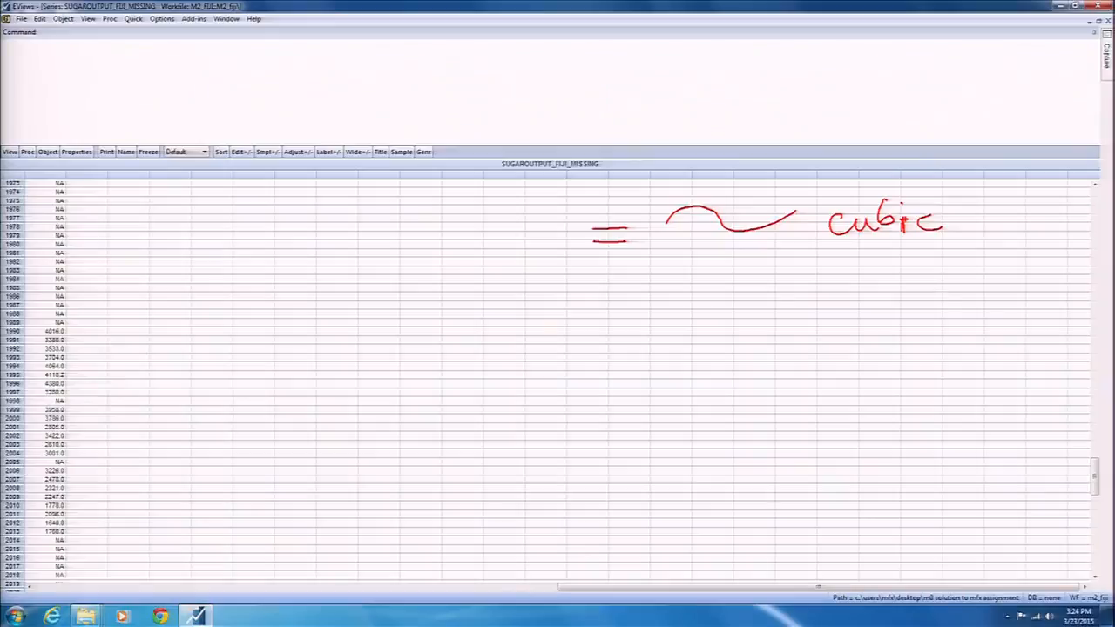
left_click_drag(593, 367, 631, 367)
left_click_drag(592, 348, 640, 348)
left_click_drag(669, 323, 680, 376)
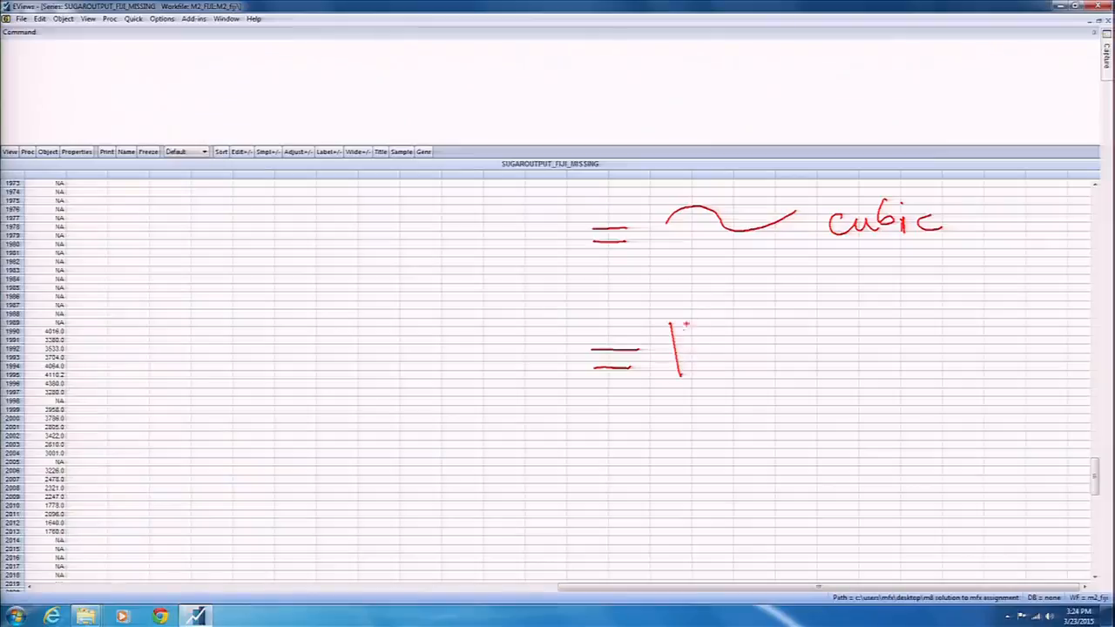
left_click_drag(668, 323, 639, 379)
mouse_move(831, 340)
left_mouse_down()
mouse_move(839, 376)
mouse_move(964, 373)
mouse_move(986, 351)
left_mouse_up()
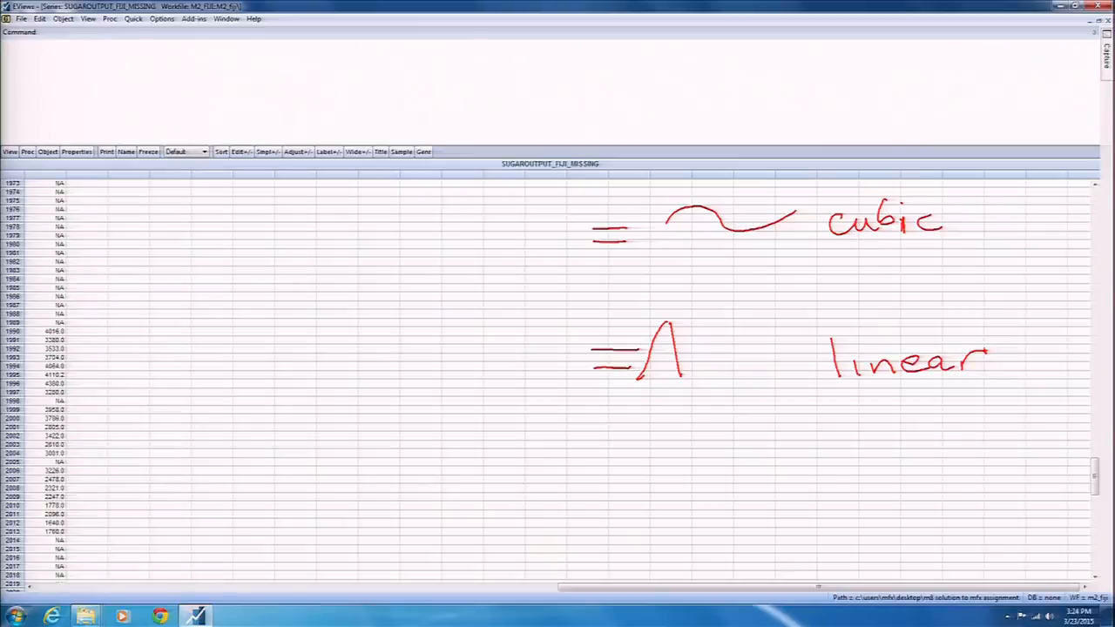
left_click_drag(595, 476, 645, 476)
mouse_move(594, 460)
left_mouse_down()
mouse_move(642, 457)
mouse_move(688, 481)
mouse_move(721, 479)
mouse_move(662, 480)
left_mouse_up()
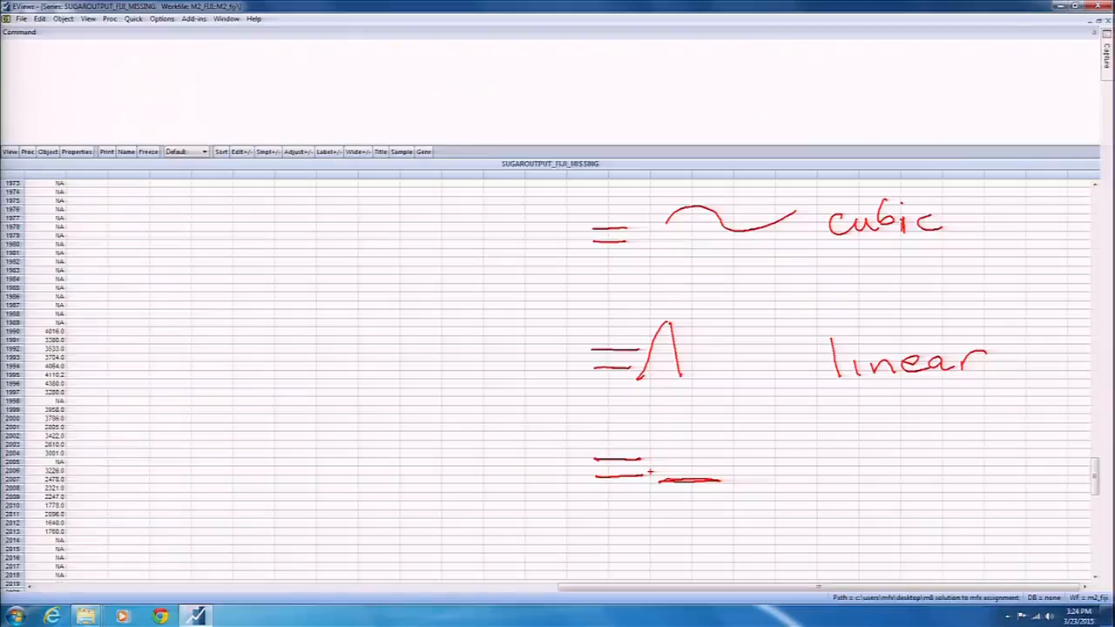
mouse_move(819, 464)
left_mouse_down()
mouse_move(822, 480)
mouse_move(837, 465)
left_mouse_up()
left_click_drag(833, 473, 856, 498)
left_click_drag(851, 472, 871, 479)
mouse_move(889, 464)
left_mouse_down()
mouse_move(880, 475)
mouse_move(892, 476)
left_mouse_up()
mouse_move(906, 464)
left_mouse_down()
mouse_move(895, 471)
mouse_move(906, 476)
left_mouse_up()
left_click_drag(912, 469, 931, 471)
mouse_move(820, 516)
left_mouse_down()
mouse_move(909, 514)
mouse_move(897, 549)
left_mouse_up()
left_click(931, 493)
mouse_move(932, 510)
left_mouse_down()
mouse_move(932, 533)
mouse_move(946, 511)
left_mouse_up()
left_click_drag(950, 516, 994, 514)
left_click_drag(1000, 502, 1009, 509)
left_click_drag(1018, 502, 1036, 514)
mouse_move(838, 542)
left_mouse_down()
mouse_move(834, 572)
mouse_move(934, 553)
mouse_move(956, 566)
left_mouse_up()
mouse_move(974, 552)
left_mouse_down()
mouse_move(979, 563)
mouse_move(990, 552)
left_mouse_up()
mouse_move(1012, 552)
left_mouse_down()
mouse_move(1002, 561)
mouse_move(1017, 564)
left_mouse_up()
mouse_move(1025, 537)
left_mouse_down()
mouse_move(1028, 566)
mouse_move(1045, 563)
left_mouse_up()
left_click_drag(1049, 557, 1068, 565)
left_click(1079, 562)
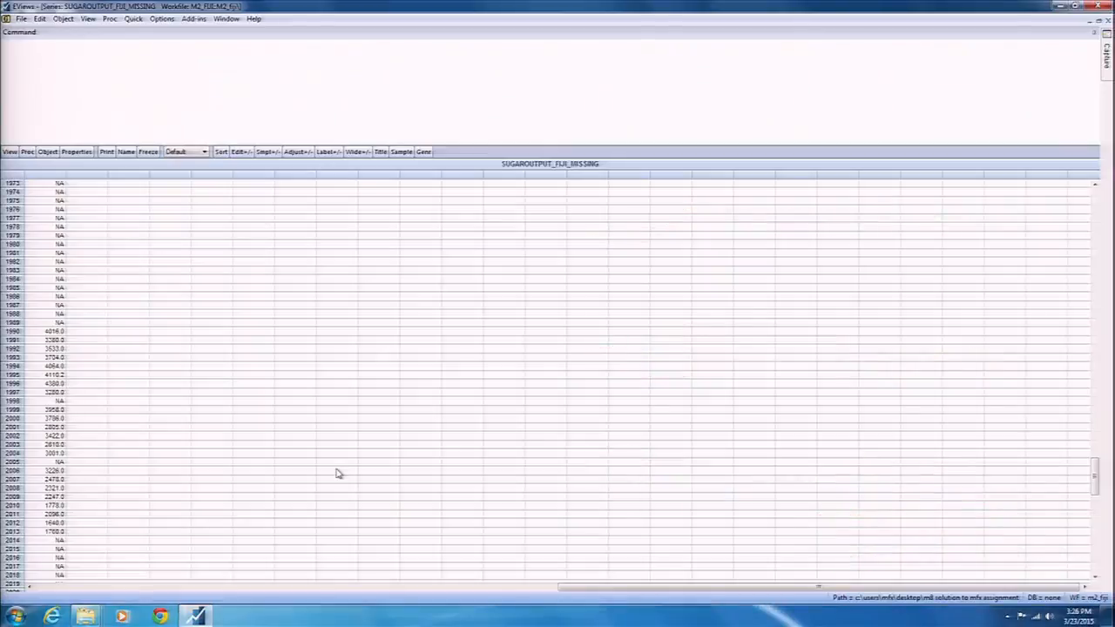
In edit mode, enter 3280.0, the 1997 value, into the missing 1998 cell.
left_click(56, 401)
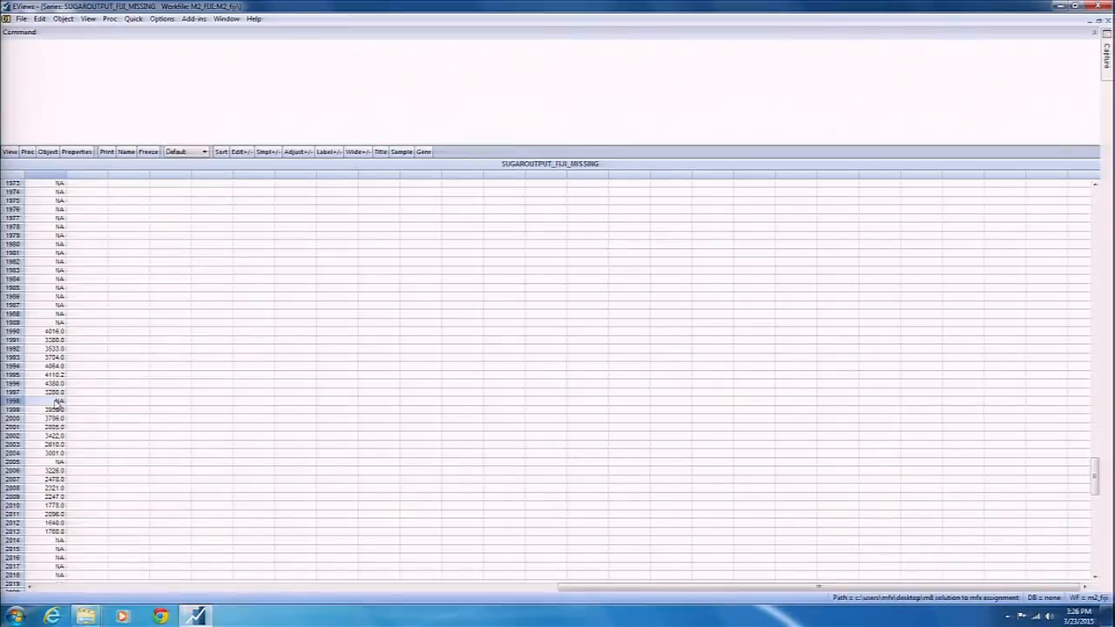
left_click(244, 153)
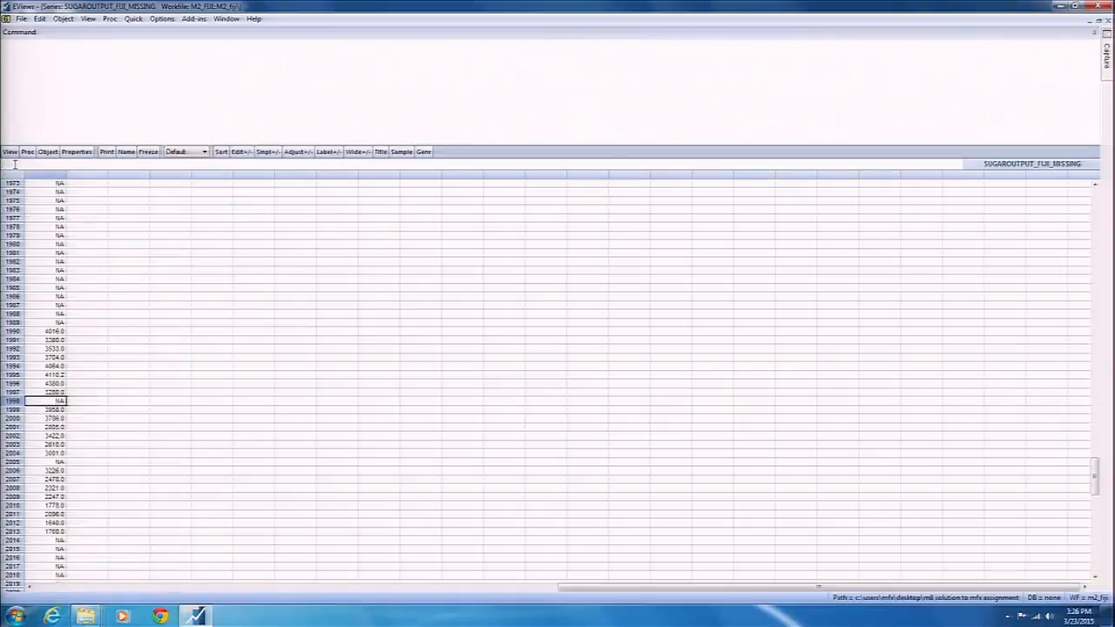
type("=")
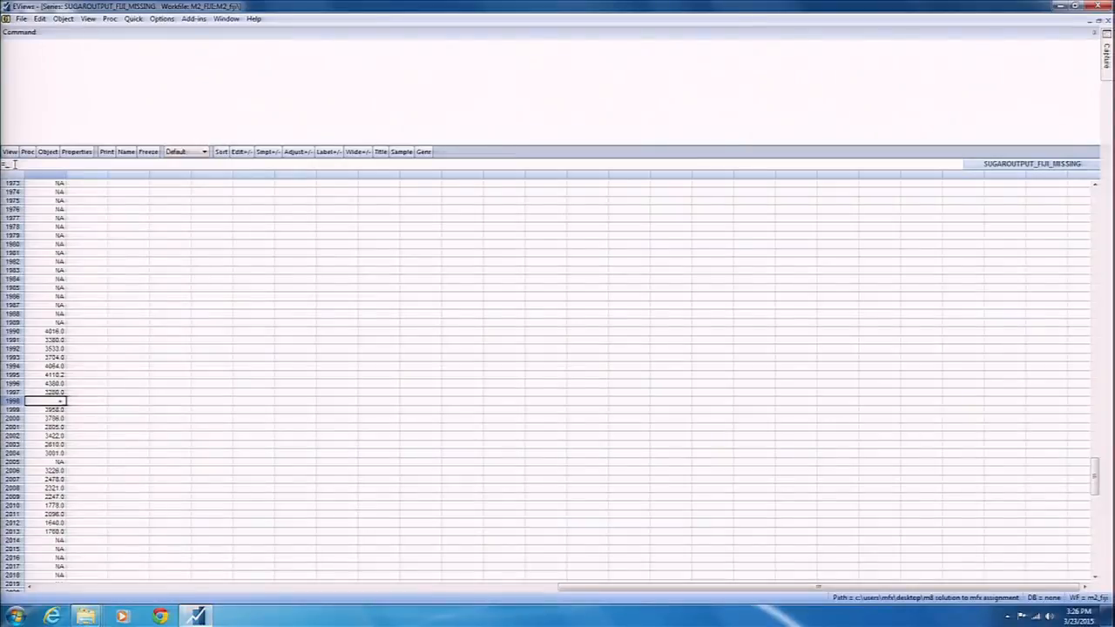
key("Return")
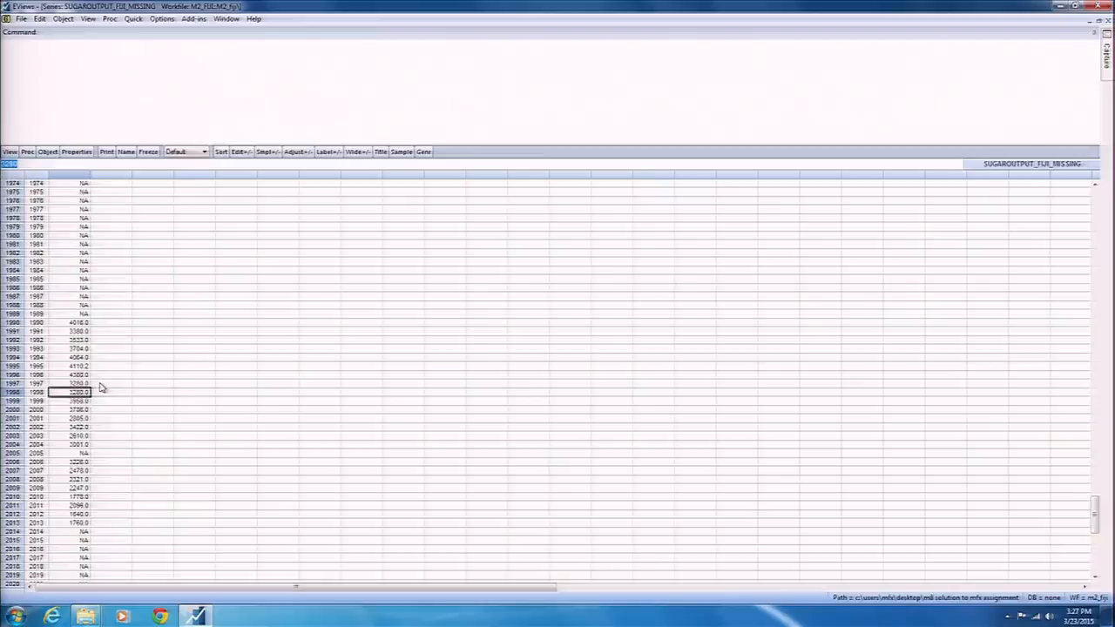
Select the 1996–2000 values and sketch 3280 as an on-screen note, then clear it.
left_click_drag(282, 375, 291, 399)
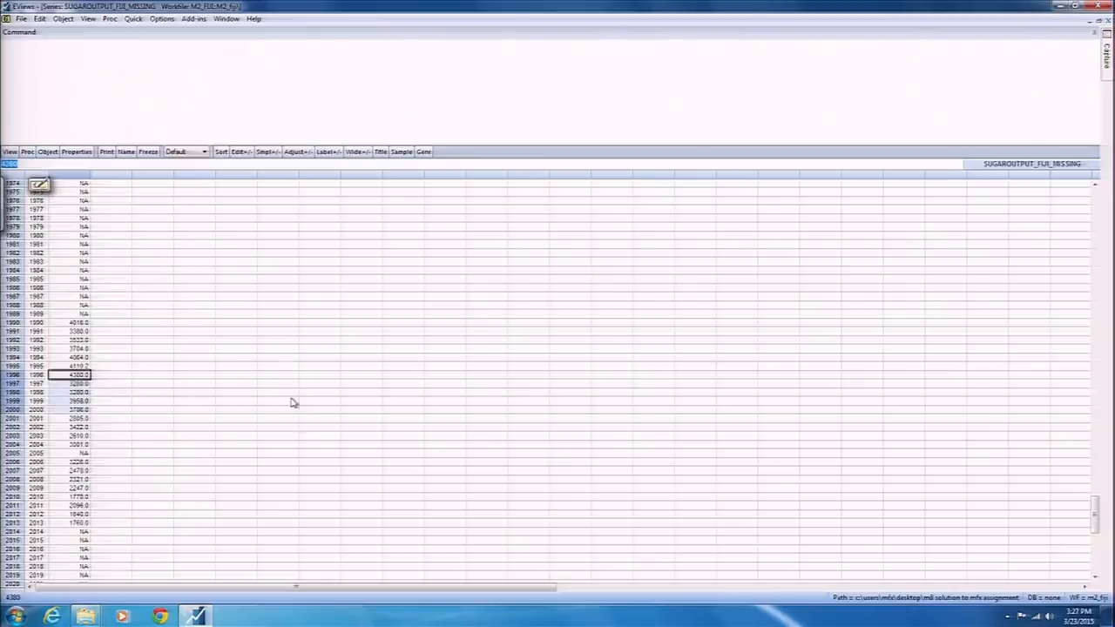
left_click_drag(478, 336, 479, 384)
mouse_move(526, 347)
left_mouse_down()
mouse_move(533, 371)
mouse_move(556, 378)
left_mouse_up()
mouse_move(603, 343)
left_mouse_down()
mouse_move(584, 366)
mouse_move(603, 345)
left_mouse_up()
mouse_move(636, 347)
left_mouse_down()
mouse_move(639, 377)
mouse_move(629, 379)
left_mouse_up()
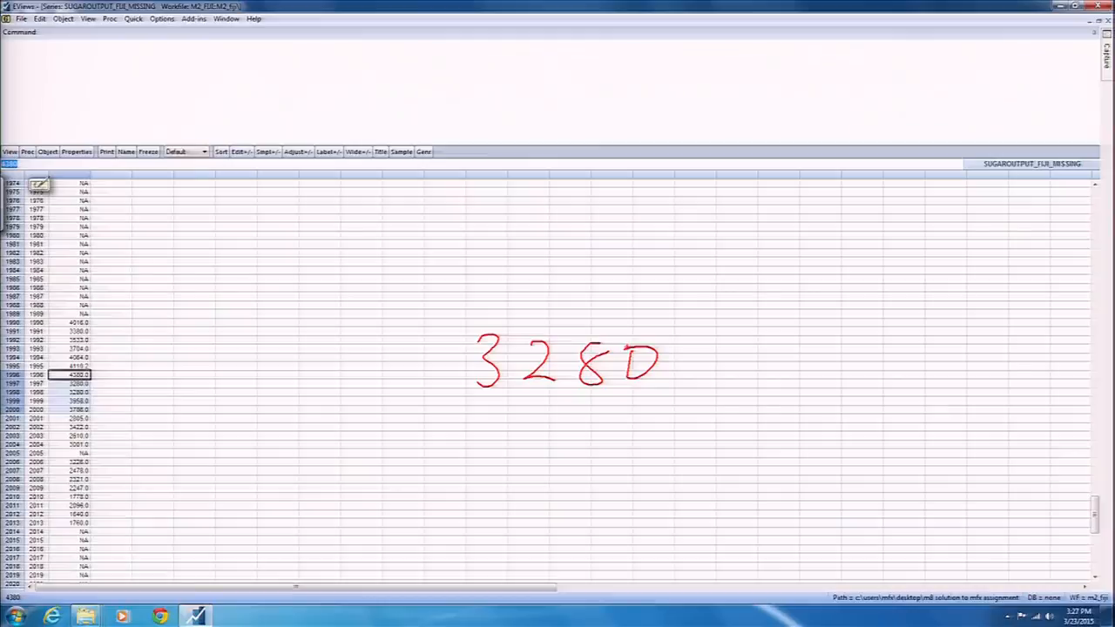
key("Escape")
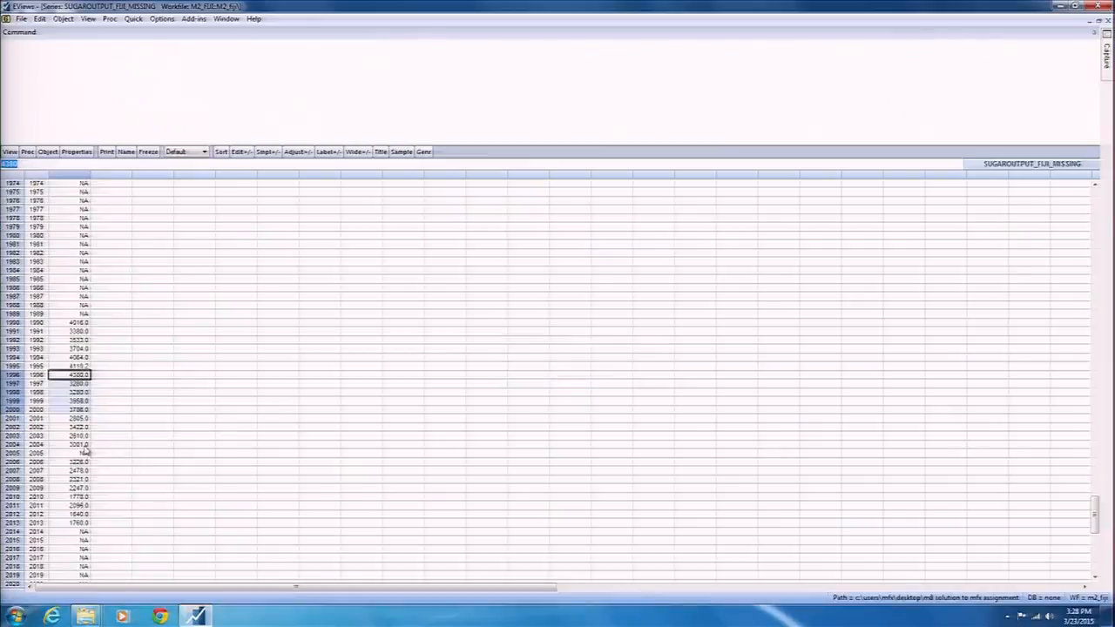
Delete the 1998 value back to NA and select the 2003–2006 cells.
left_click(85, 394)
key("Delete")
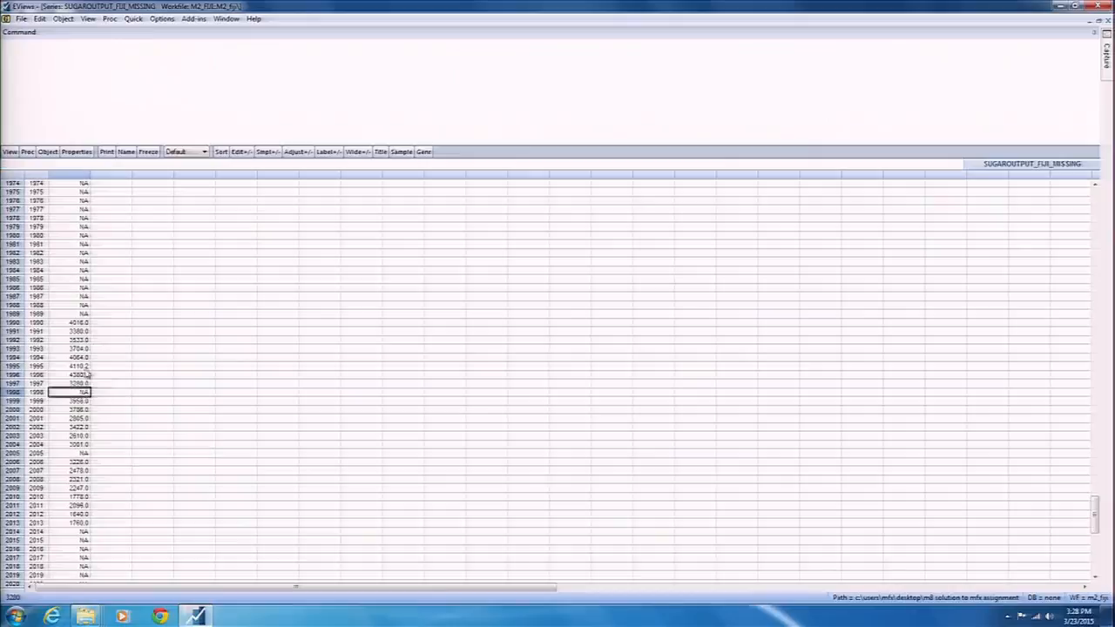
key("Up")
key("Up")
key("Up")
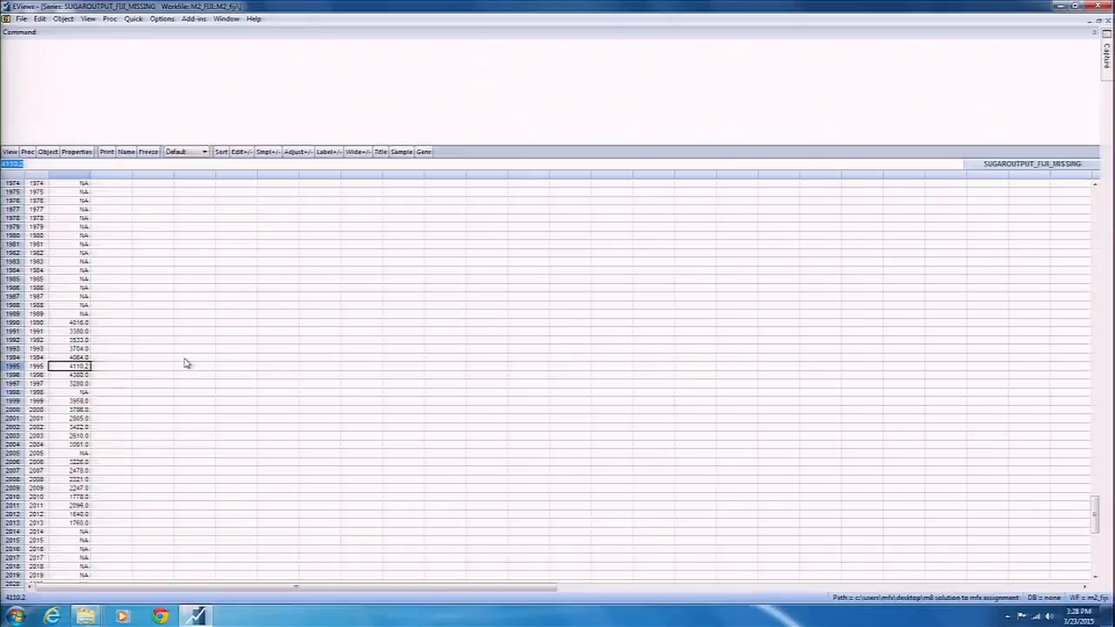
left_click(87, 445)
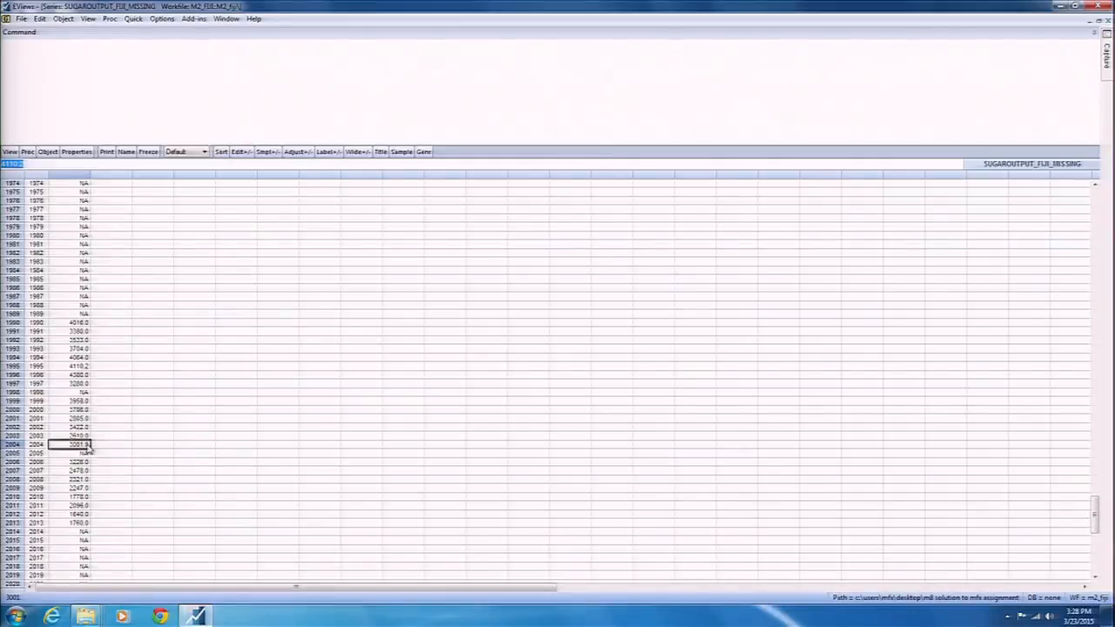
left_click_drag(86, 436, 93, 477)
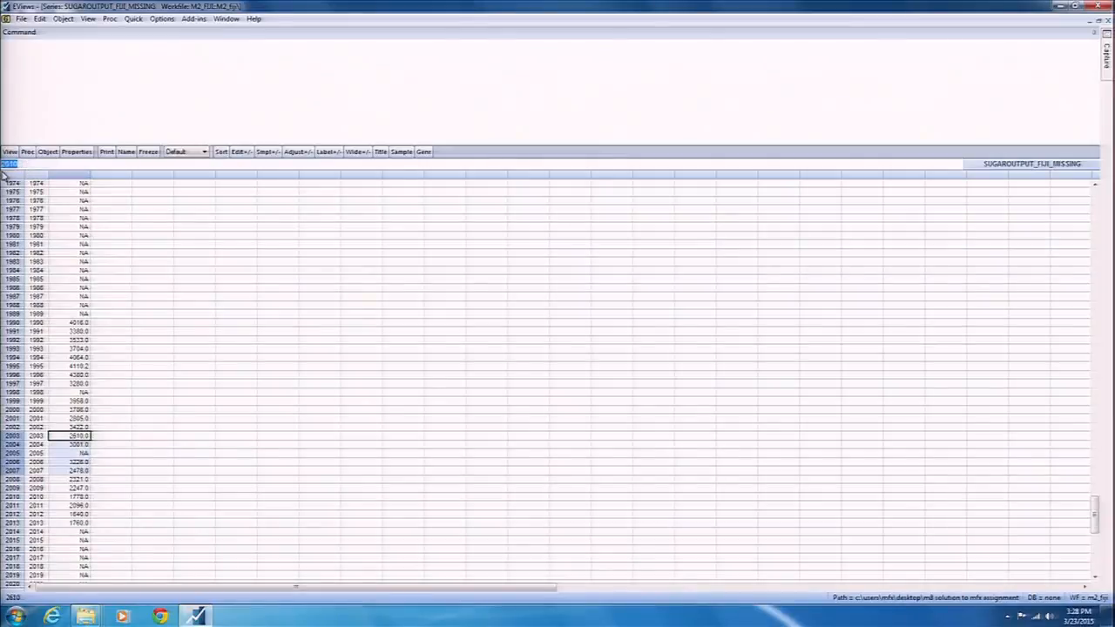
Start entering the 2005 value and annotate the average 3113.5 on screen.
type("=")
mouse_move(202, 438)
left_mouse_down()
mouse_move(209, 458)
mouse_move(194, 466)
left_mouse_up()
mouse_move(220, 443)
left_mouse_down()
mouse_move(220, 470)
mouse_move(246, 475)
left_mouse_up()
left_click(274, 466)
mouse_move(293, 445)
left_mouse_down()
mouse_move(316, 440)
mouse_move(291, 479)
left_mouse_up()
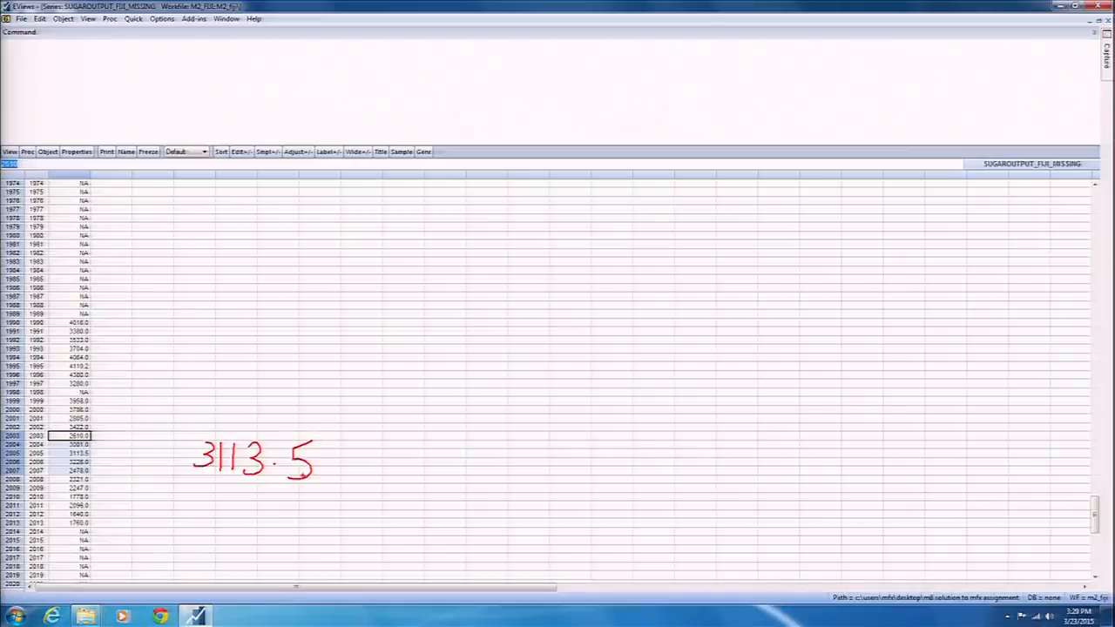
Annotate the 2004 value 3001.0 and the 2006 value 3226.0, then clear the notes.
mouse_move(508, 352)
left_mouse_down()
mouse_move(505, 378)
mouse_move(547, 356)
mouse_move(615, 370)
mouse_move(624, 351)
left_mouse_up()
left_click(593, 362)
left_click_drag(811, 352, 800, 372)
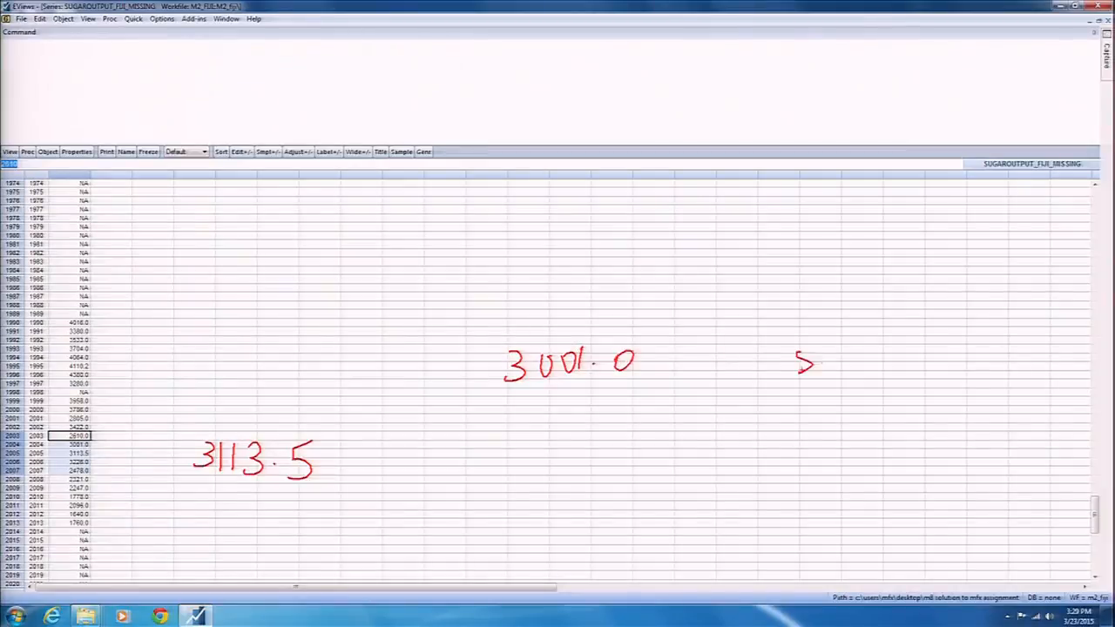
left_click_drag(699, 366, 814, 365)
mouse_move(865, 365)
left_mouse_down()
mouse_move(864, 383)
mouse_move(908, 384)
left_mouse_up()
left_click_drag(909, 366, 932, 384)
mouse_move(945, 365)
left_mouse_down()
mouse_move(936, 377)
mouse_move(986, 383)
mouse_move(989, 371)
left_mouse_up()
left_click(960, 380)
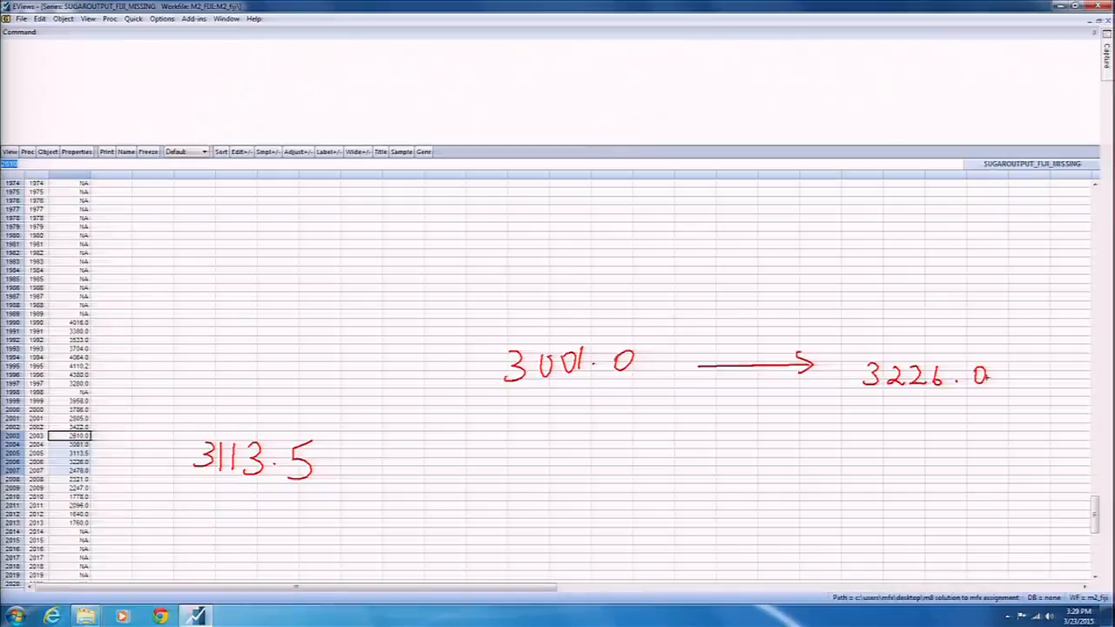
key("Escape")
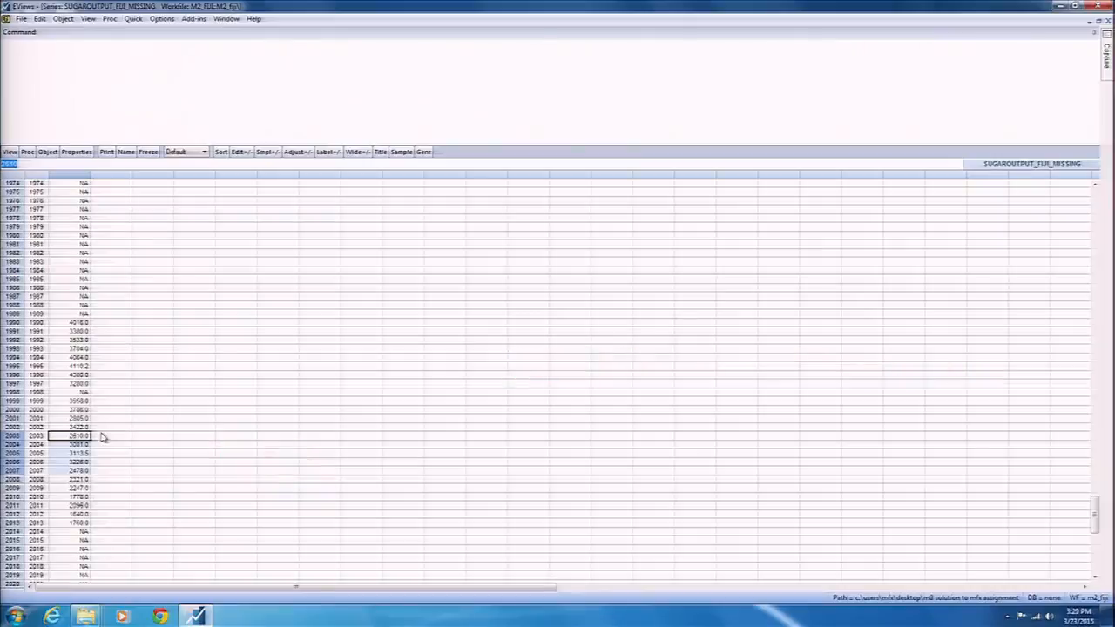